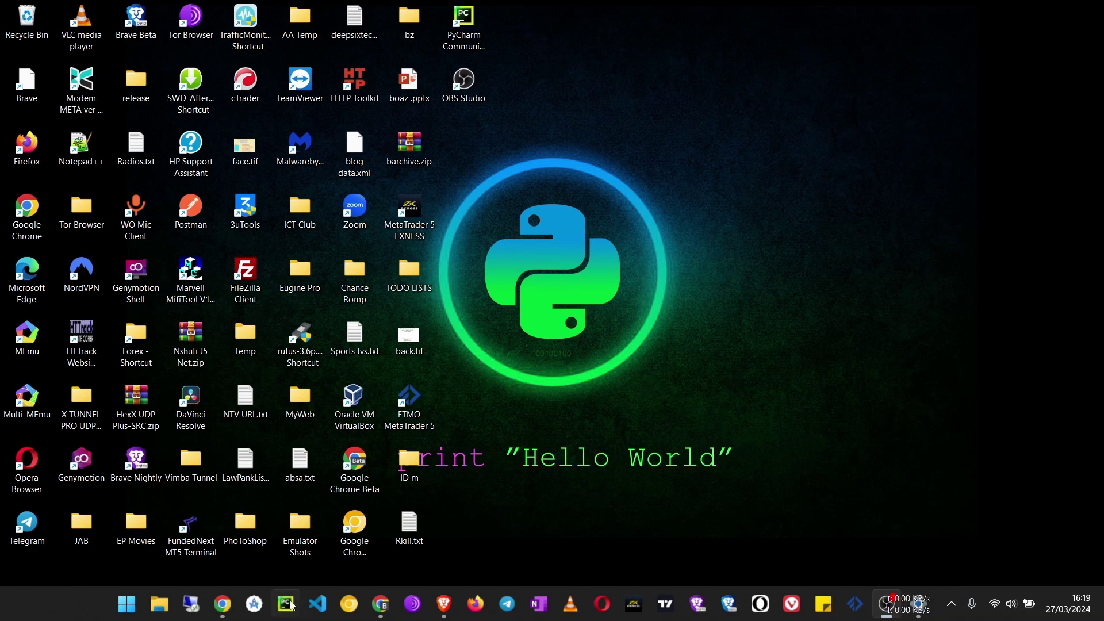
Search Google for 'google forms' in Chrome and open the Google Forms home page.
left_click(380, 603)
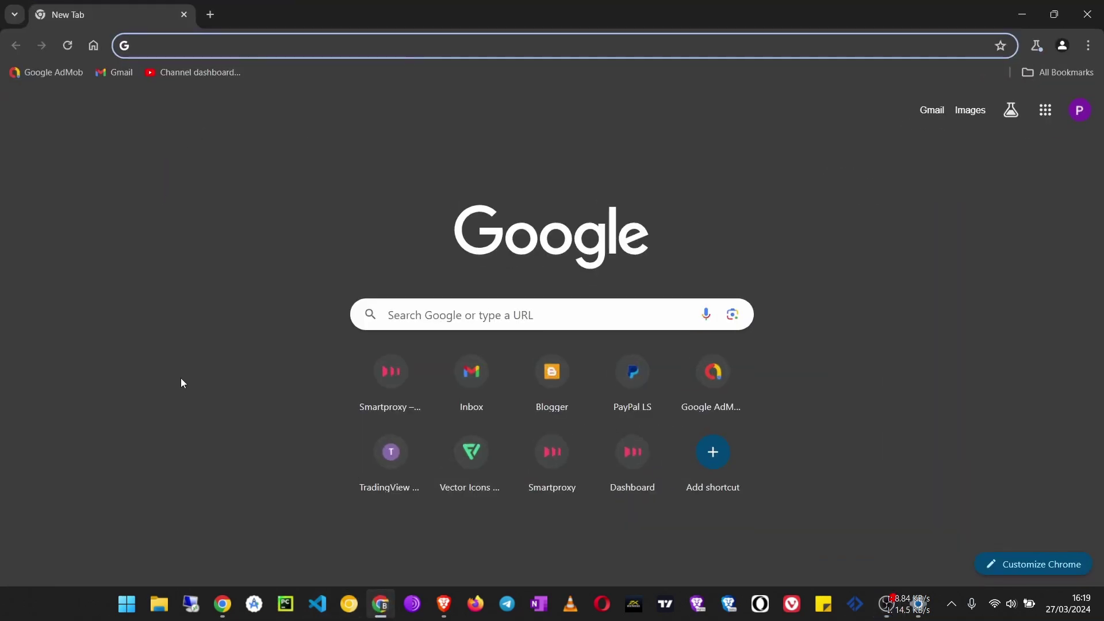
type("googl")
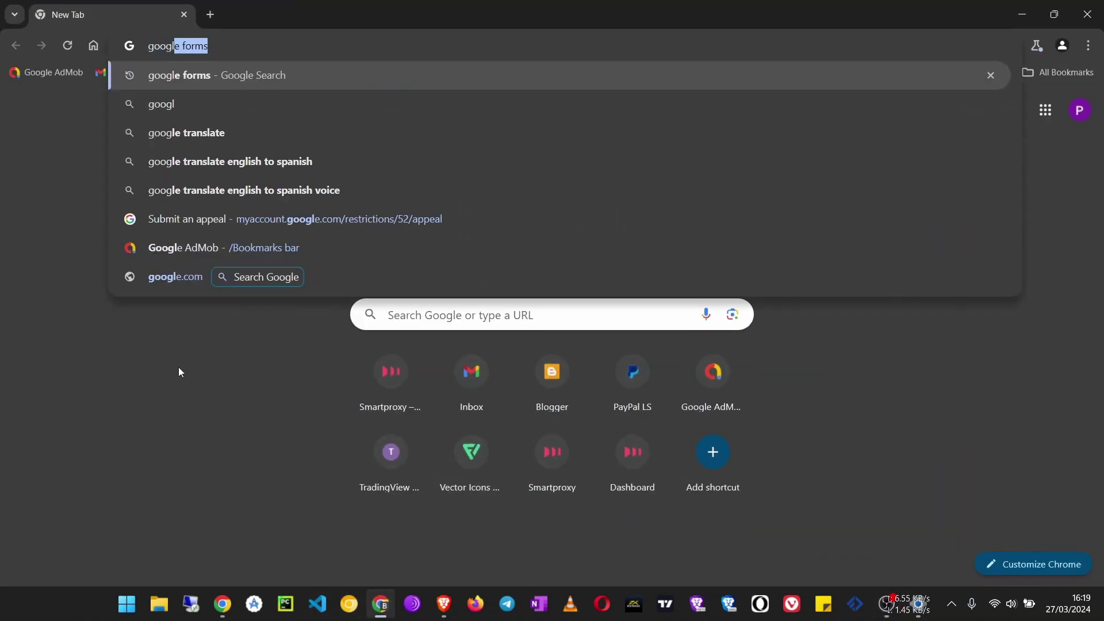
key("Return")
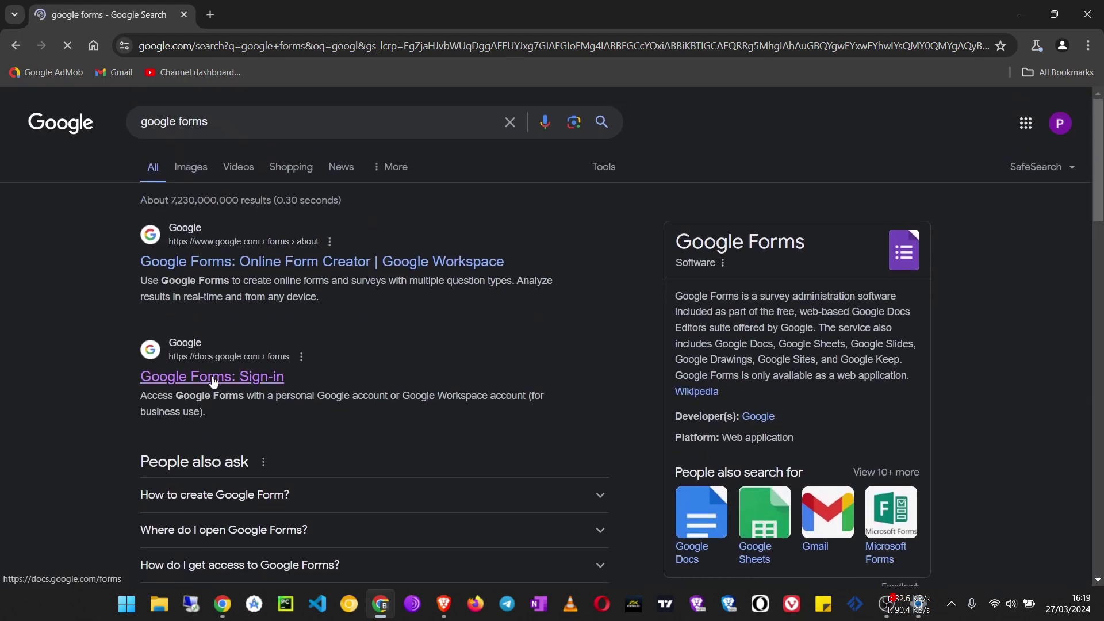
left_click(213, 379)
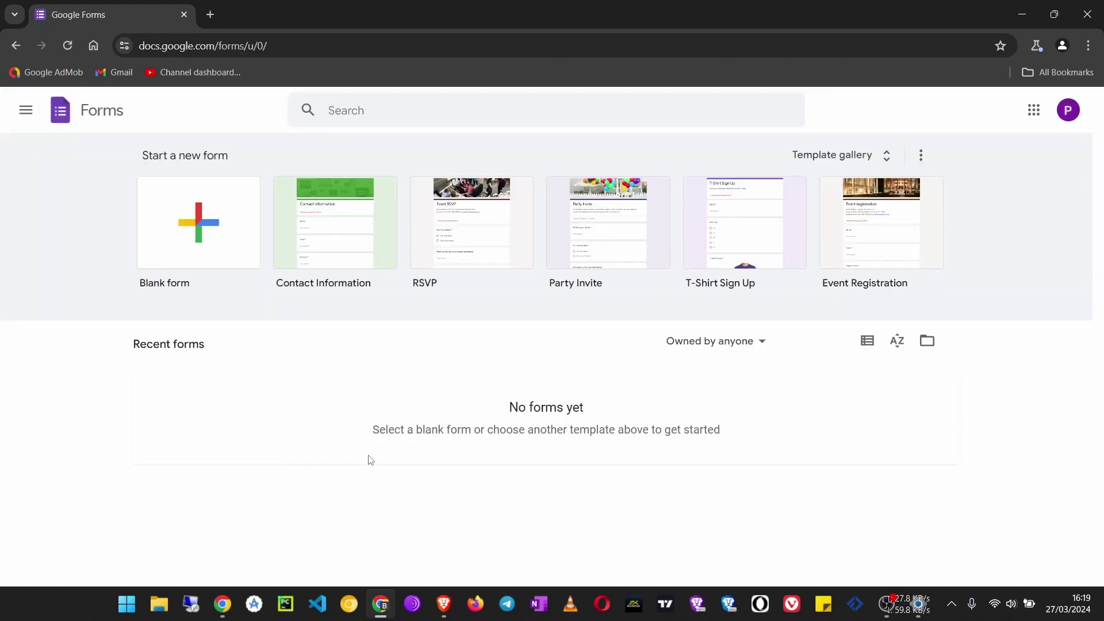
Create a blank form and title it 'Use this form to Contact Us'.
left_click(192, 244)
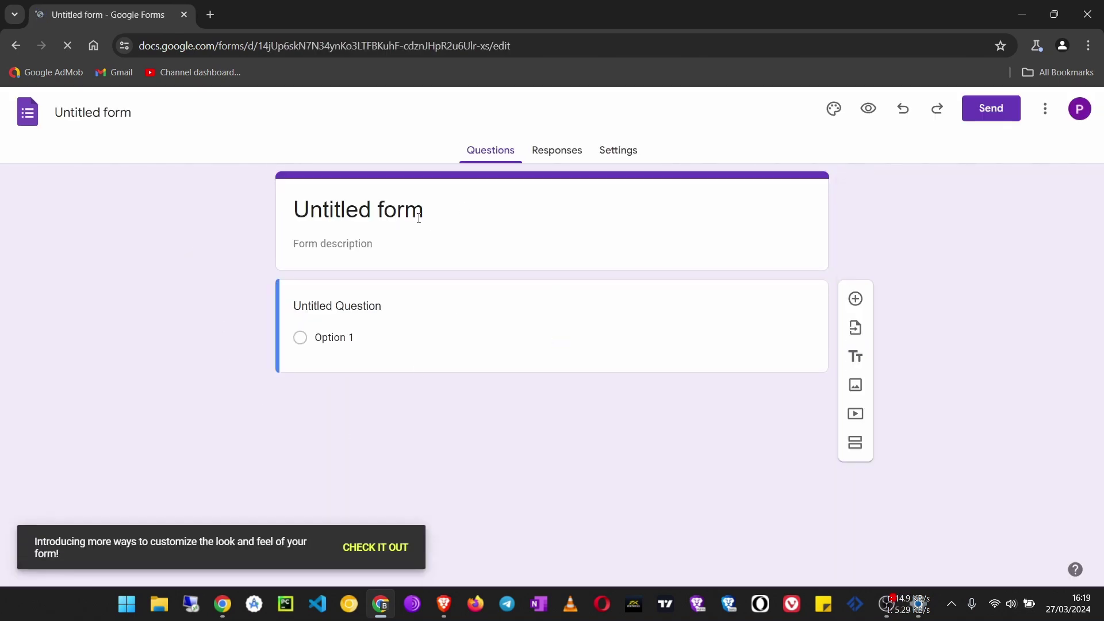
left_click(424, 210)
left_click_drag(471, 206, 80, 198)
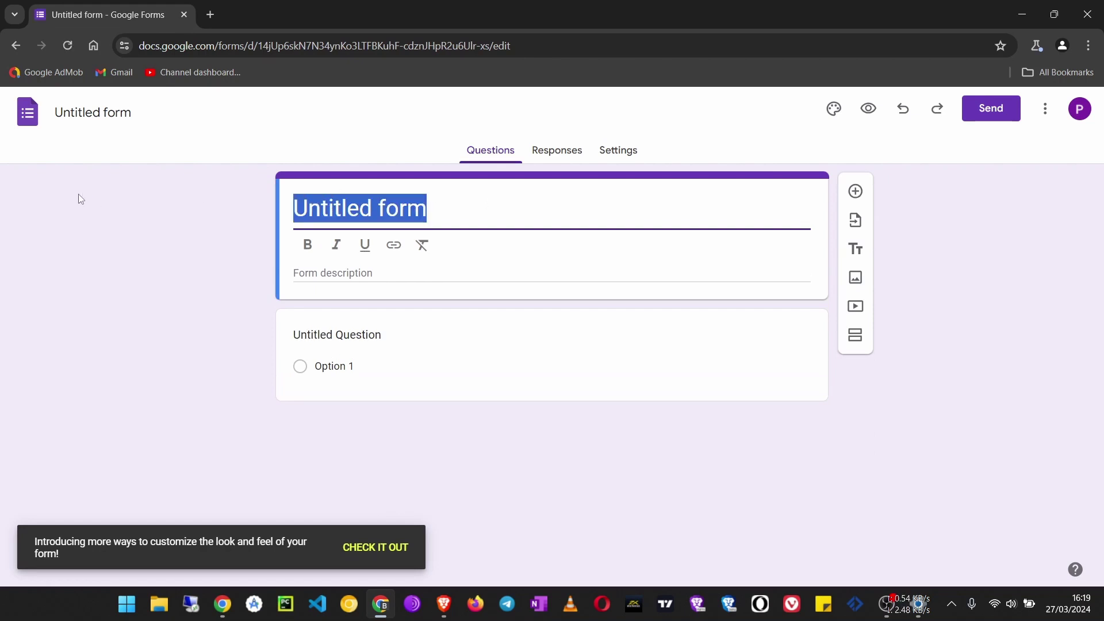
type("Use this form to Contact Us")
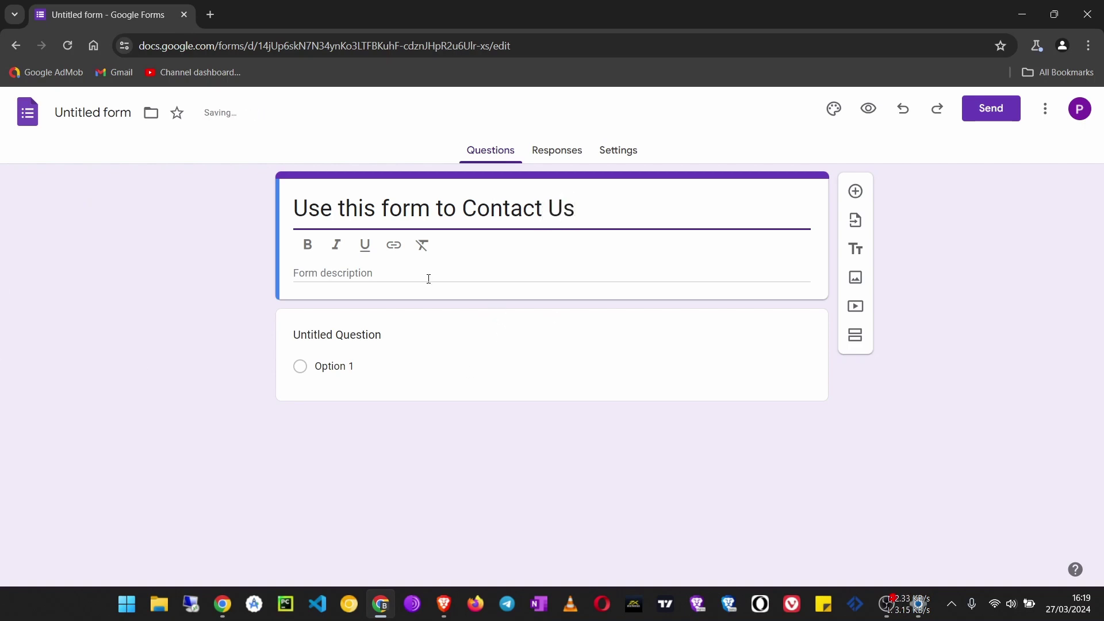
left_click(429, 274)
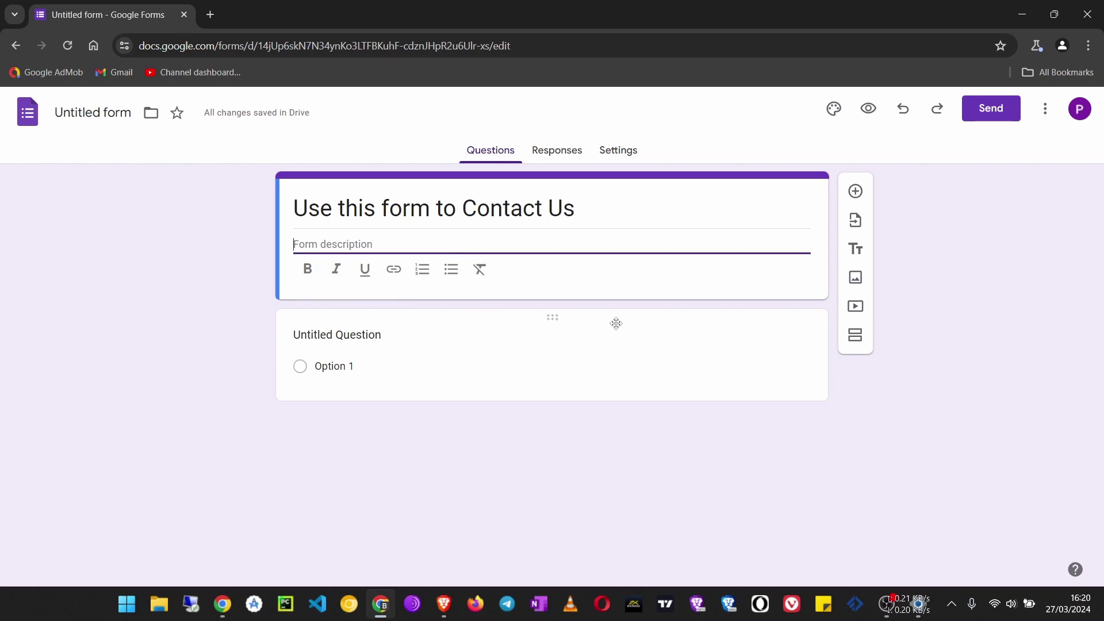
Make the first question a required Short answer question titled 'Full Name'.
left_click(764, 330)
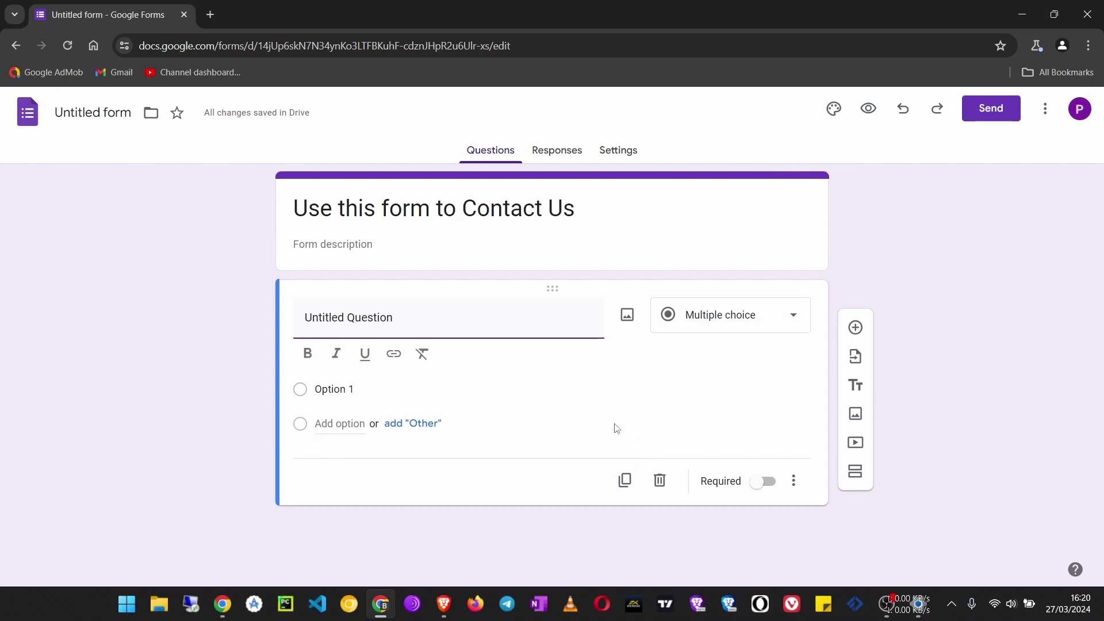
left_click(741, 322)
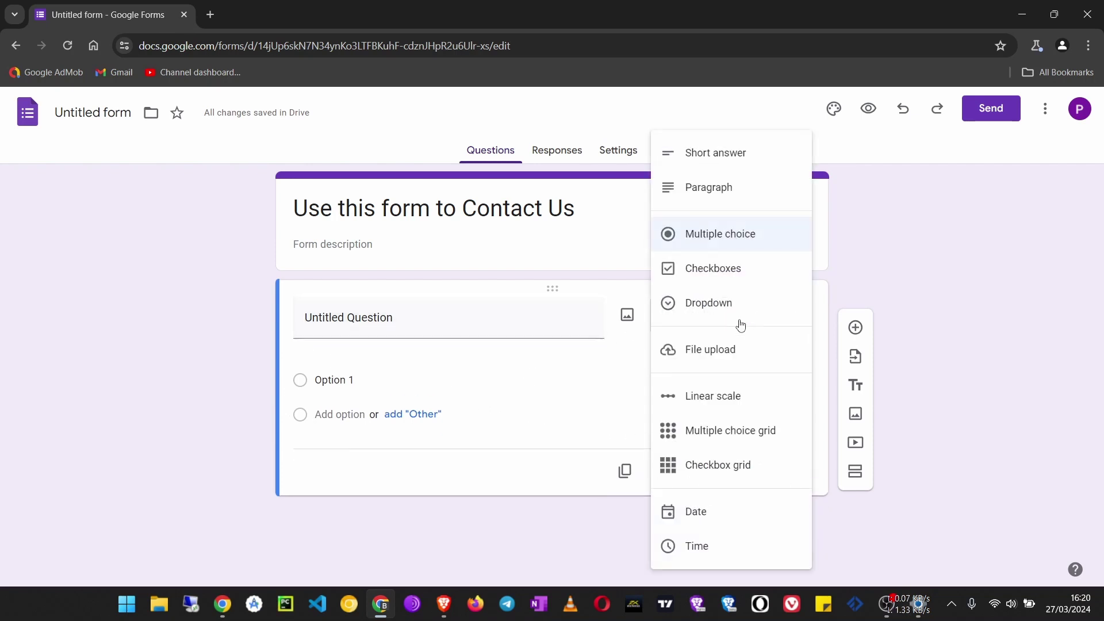
left_click(730, 150)
left_click(380, 320)
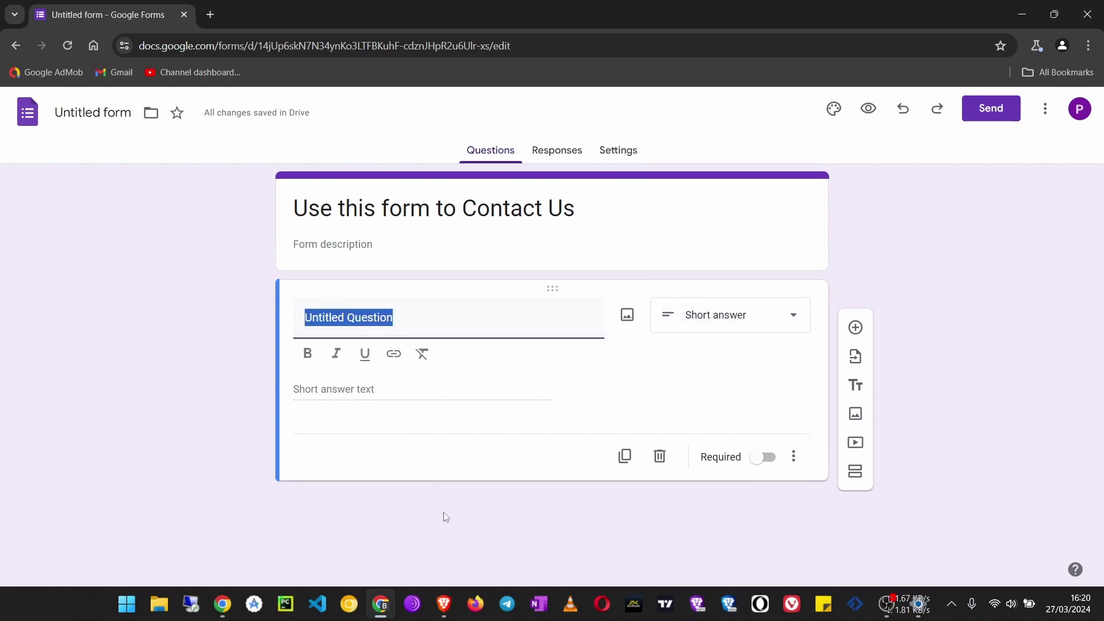
type("Full Name")
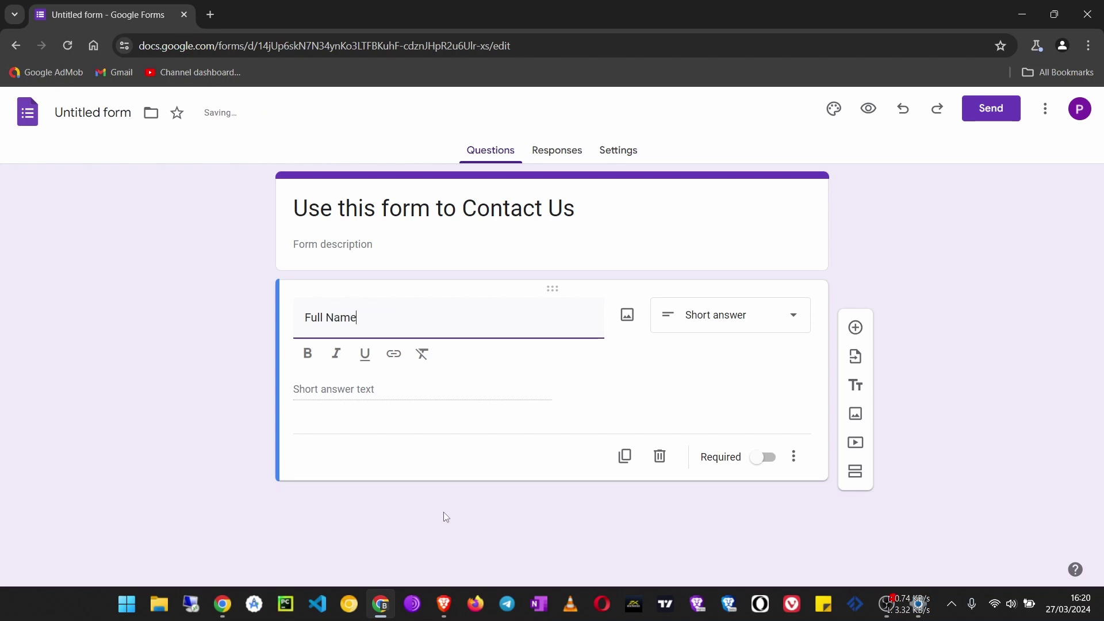
left_click(765, 458)
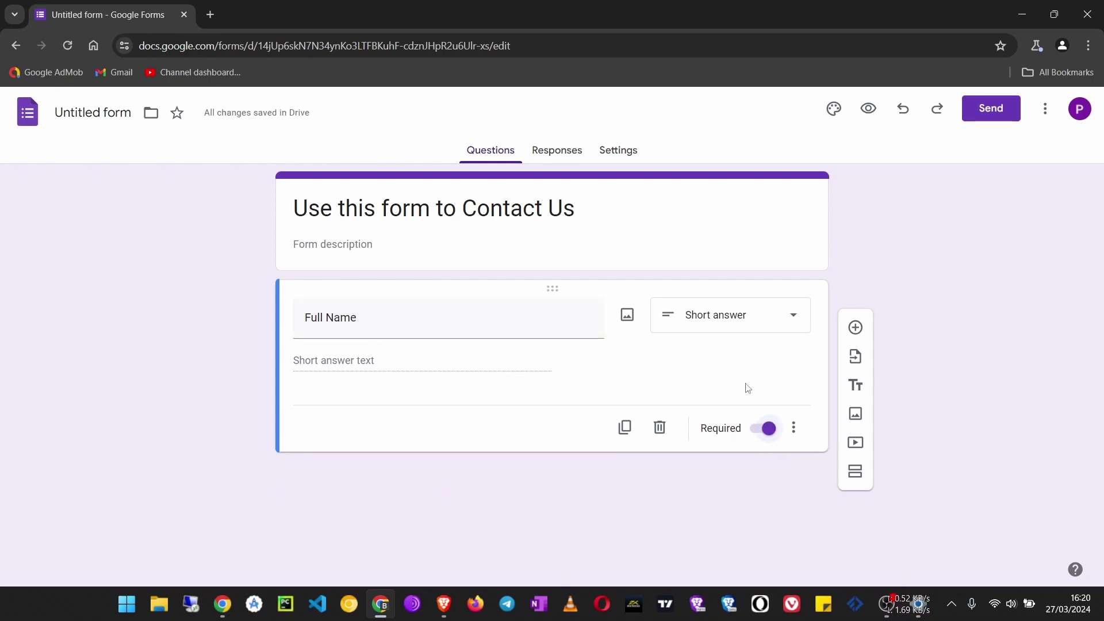
Add a required Short answer question titled 'Email Address'.
left_click(855, 328)
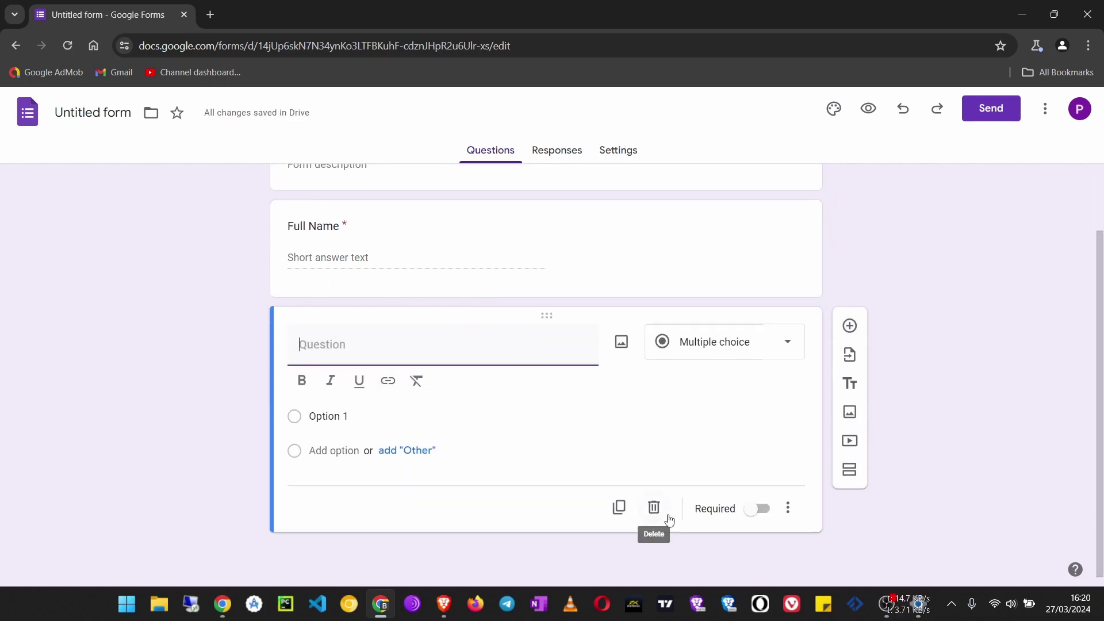
type("Email")
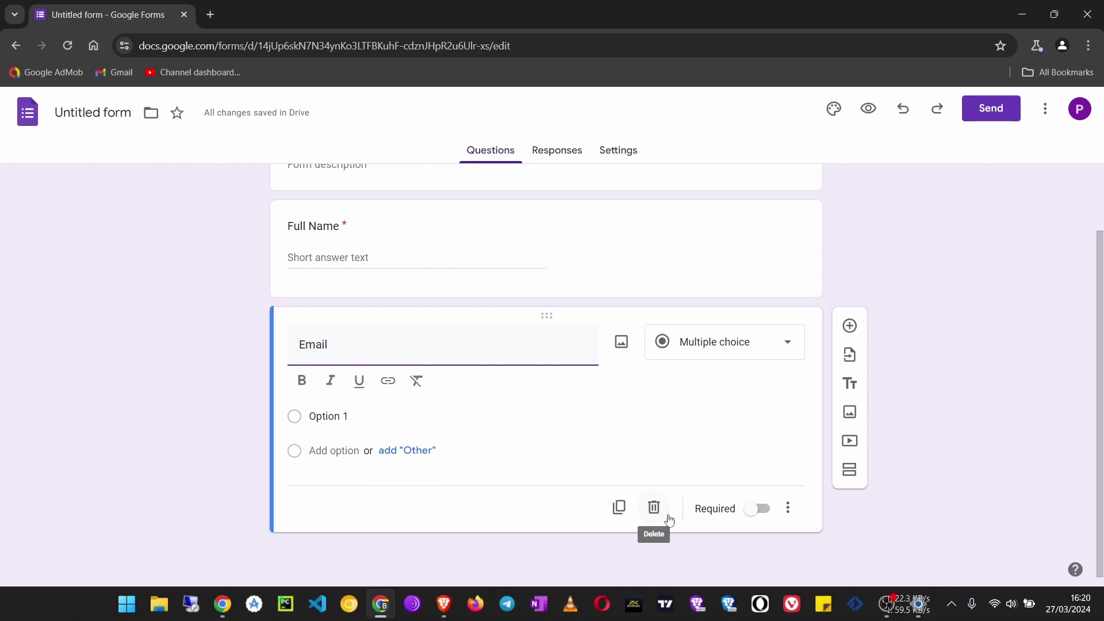
type(" Address")
left_click(704, 370)
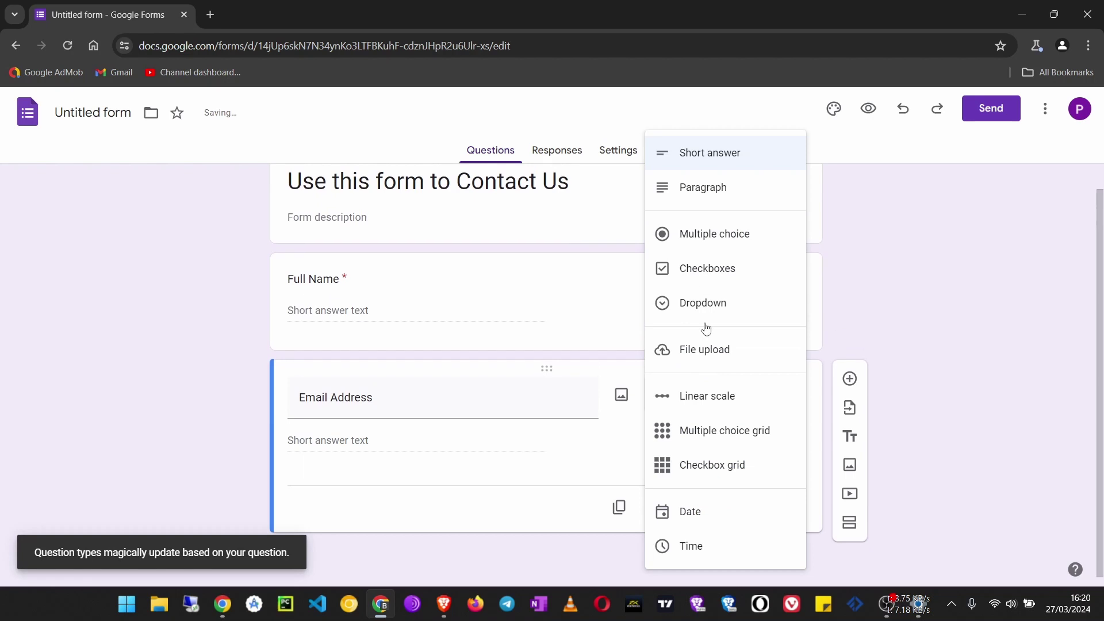
left_click(696, 154)
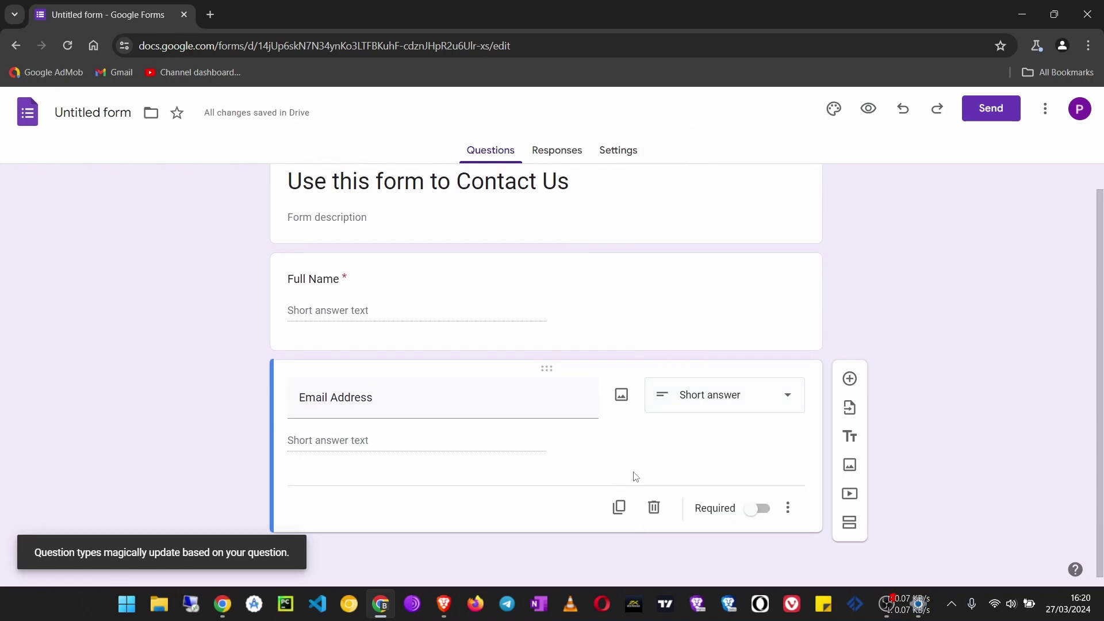
left_click(757, 511)
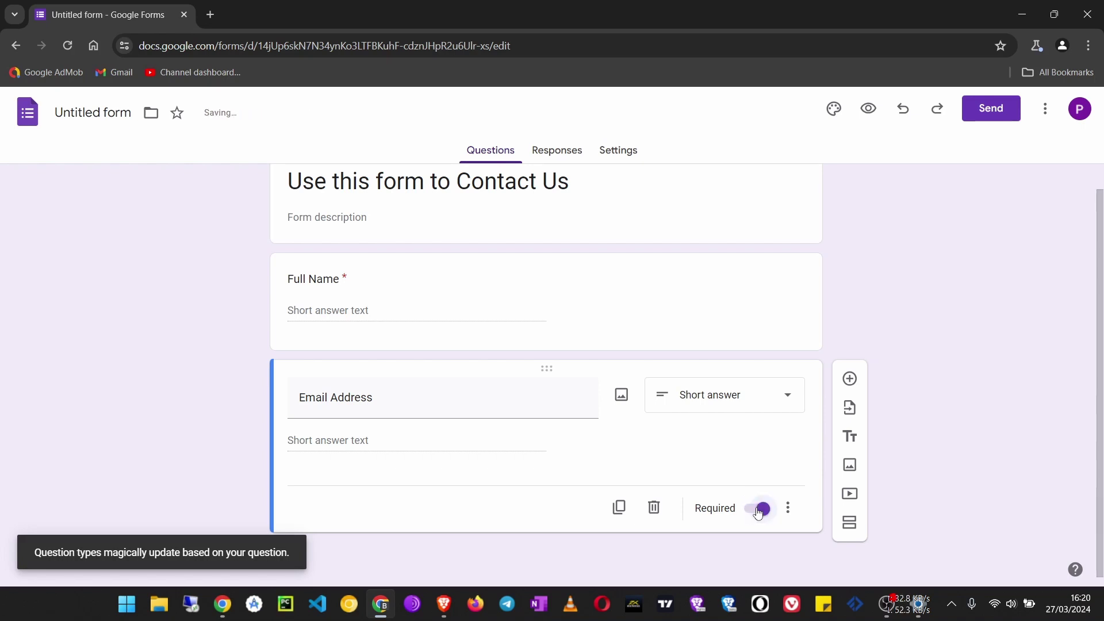
Add a required Paragraph question titled 'Your Message'.
left_click(850, 378)
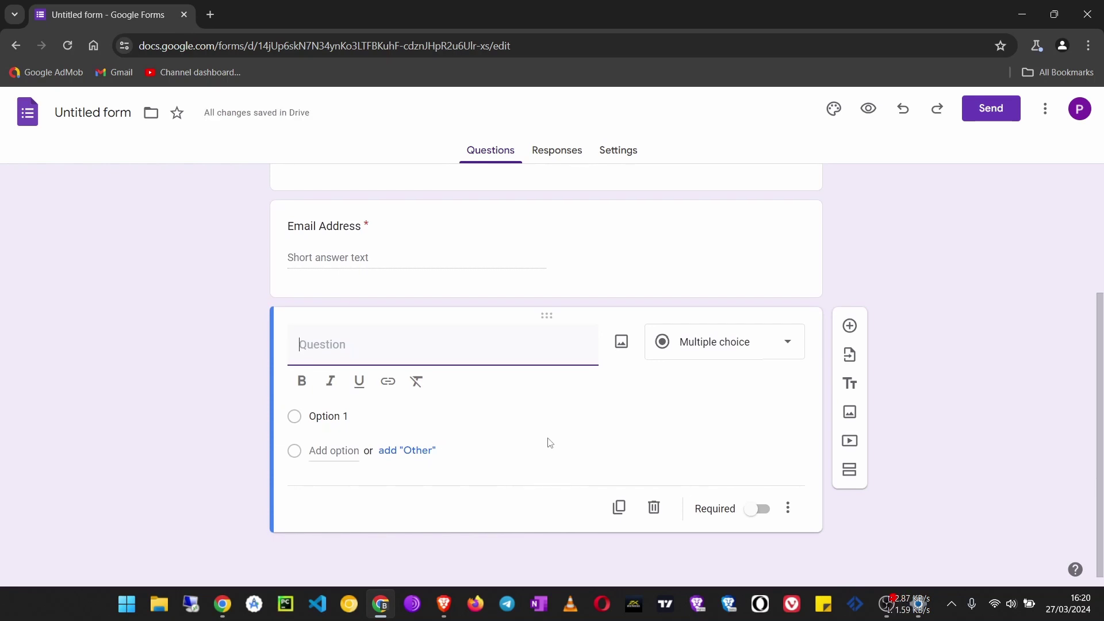
type("Your M")
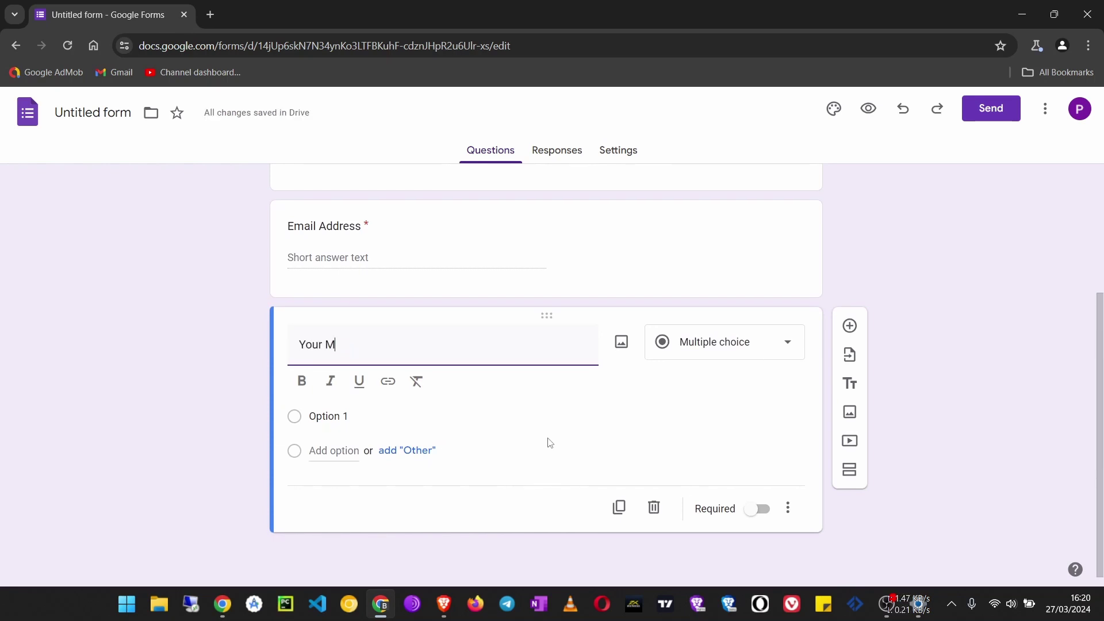
type("essage")
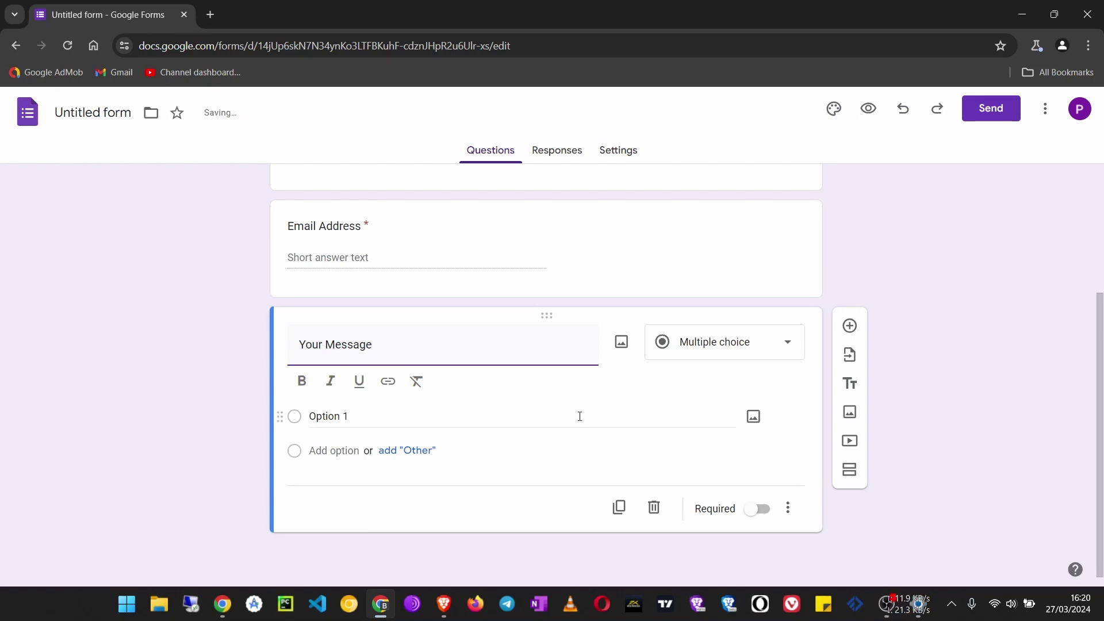
left_click(716, 372)
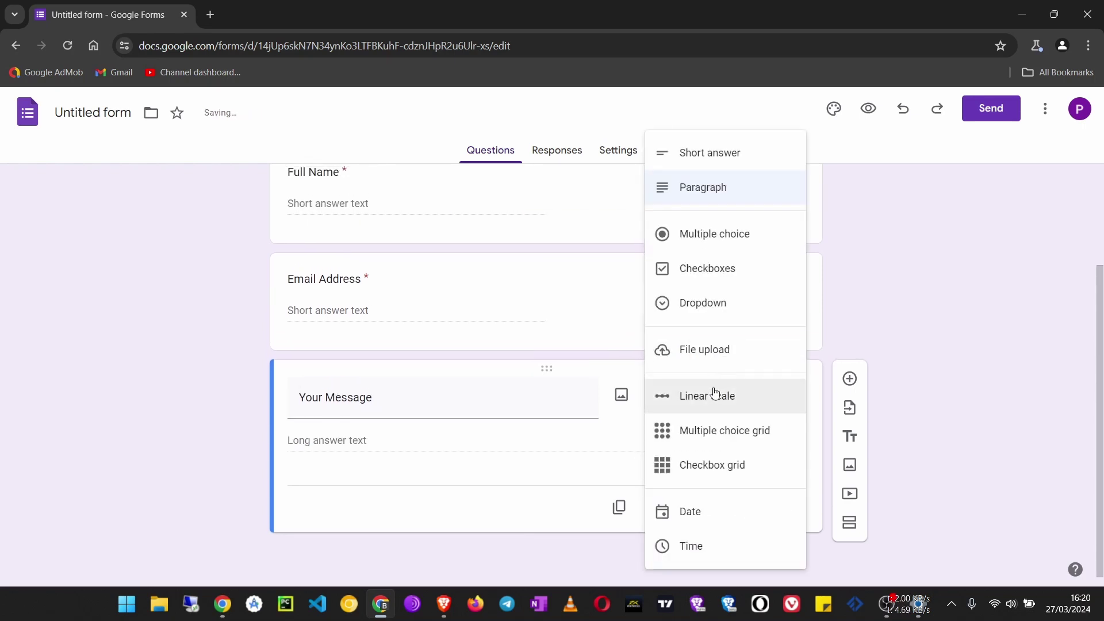
left_click(712, 190)
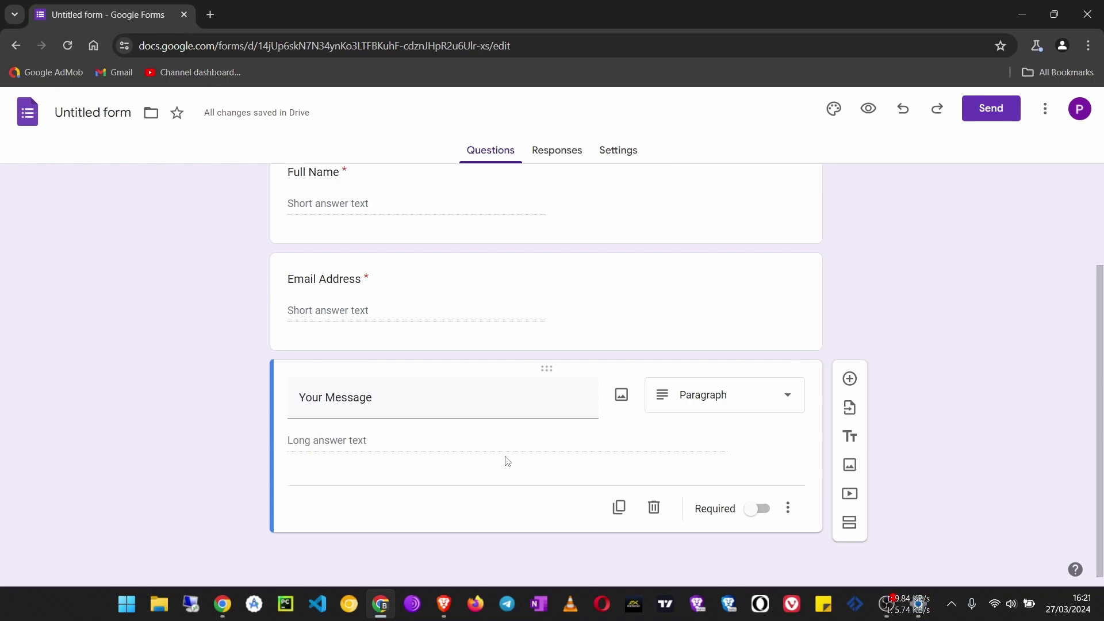
left_click(755, 513)
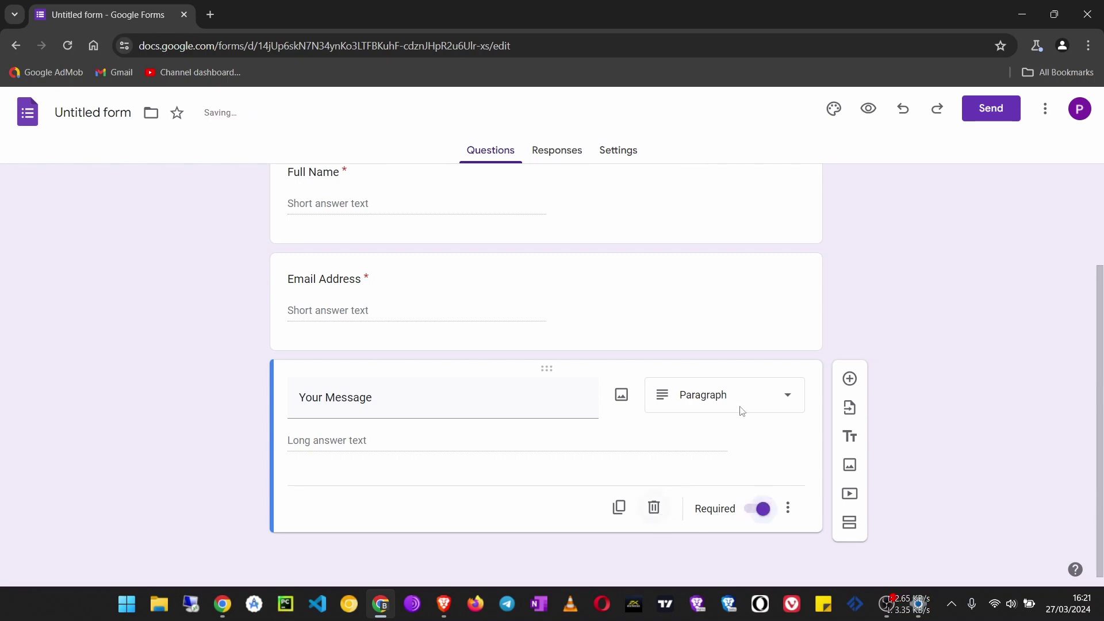
Open the form's Settings and expand the Responses section.
scroll(419, 431, "up", 3)
scroll(442, 439, "down", 3)
scroll(748, 302, "up", 3)
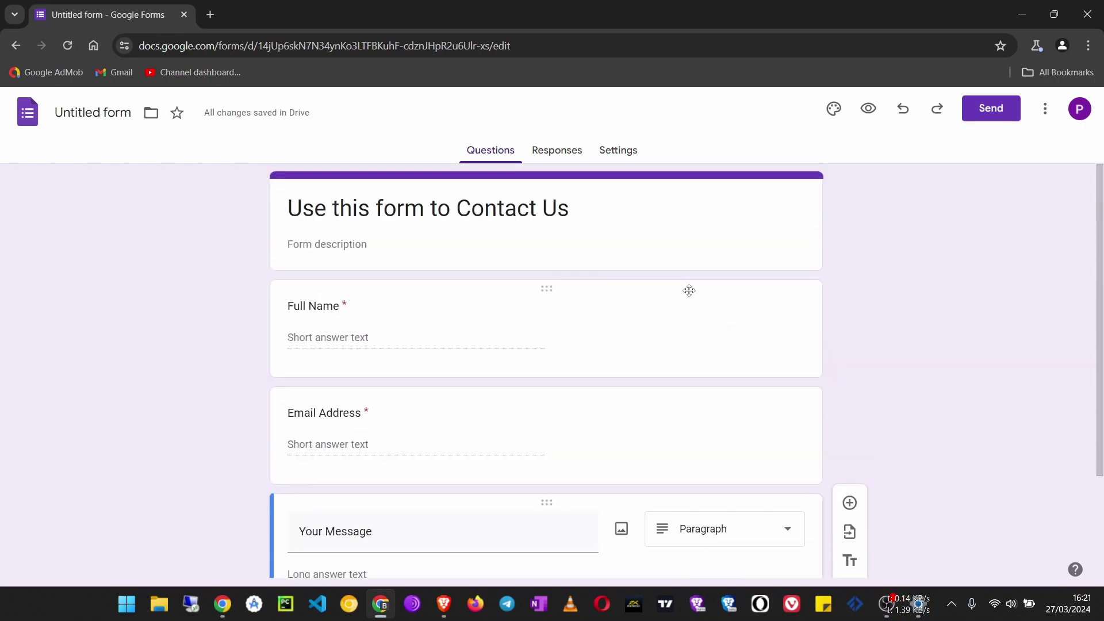
left_click(624, 151)
scroll(345, 287, "down", 1)
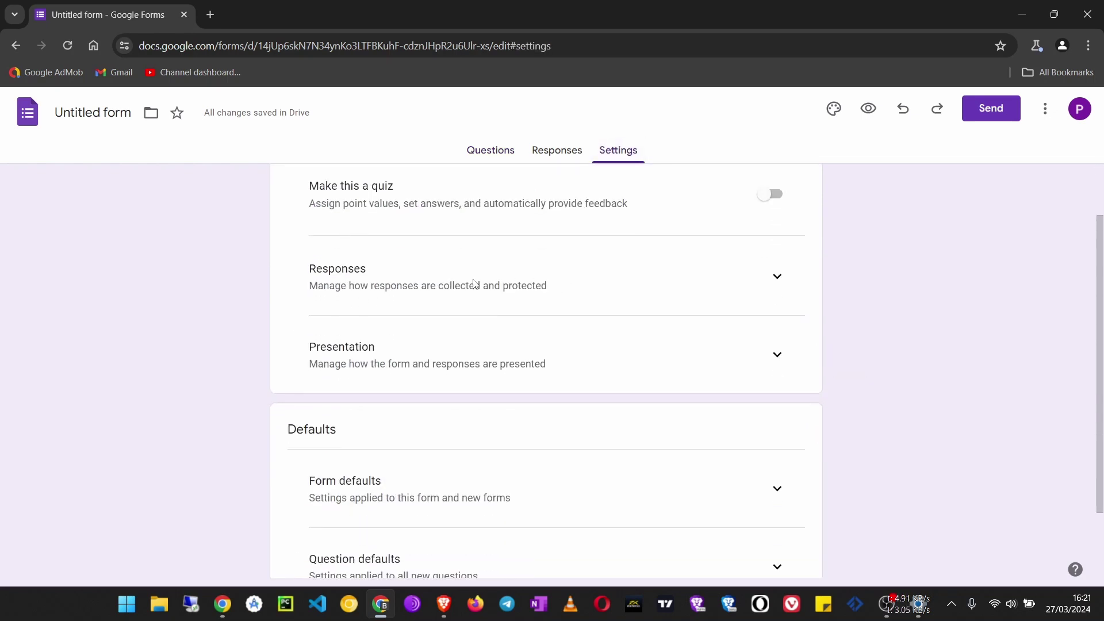
left_click(785, 284)
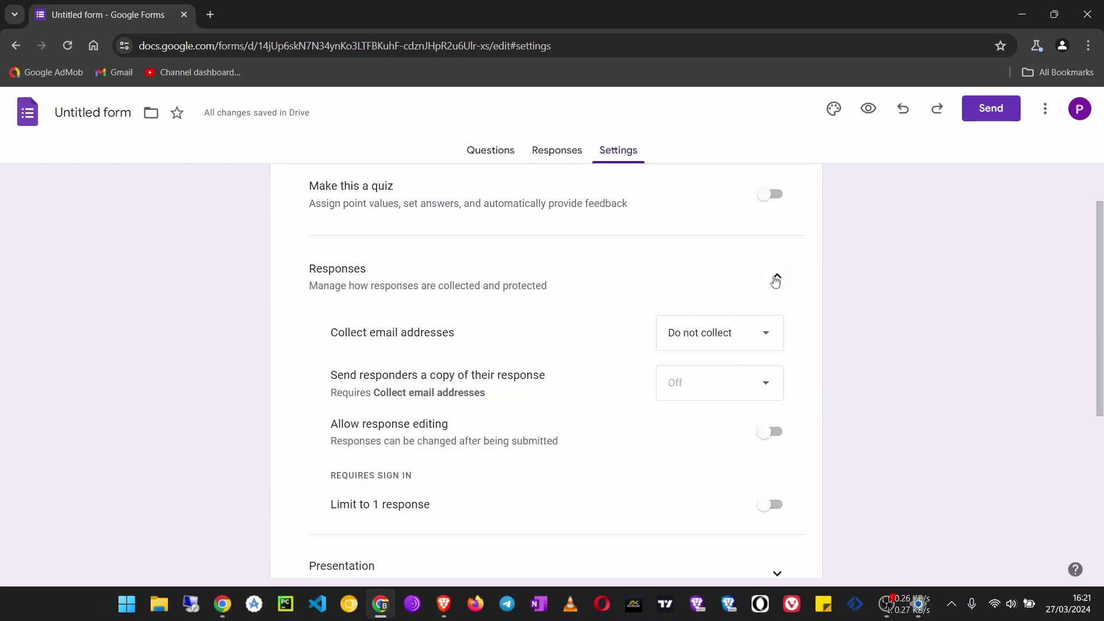
Keep Collect email addresses set to Do not collect.
scroll(353, 299, "down", 4)
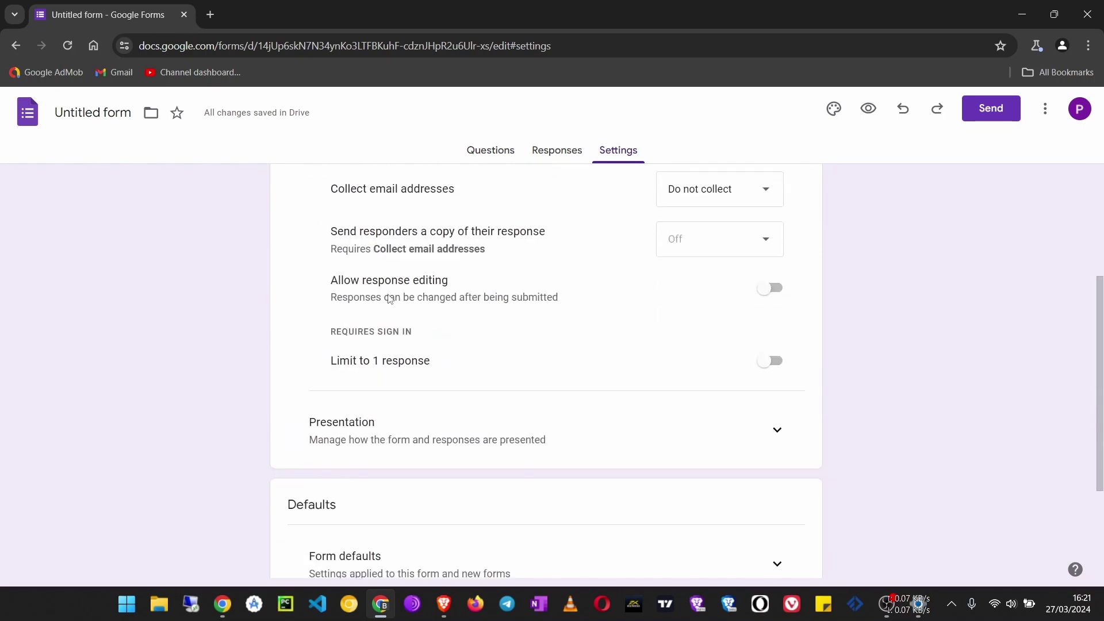
scroll(637, 291, "up", 3)
left_click(729, 271)
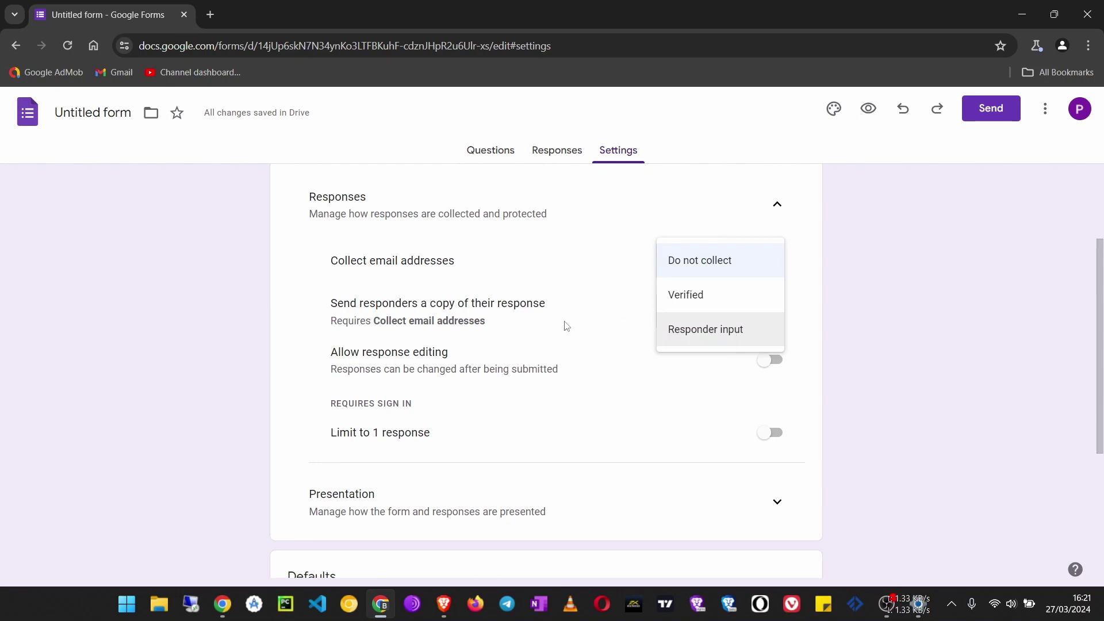
left_click(487, 263)
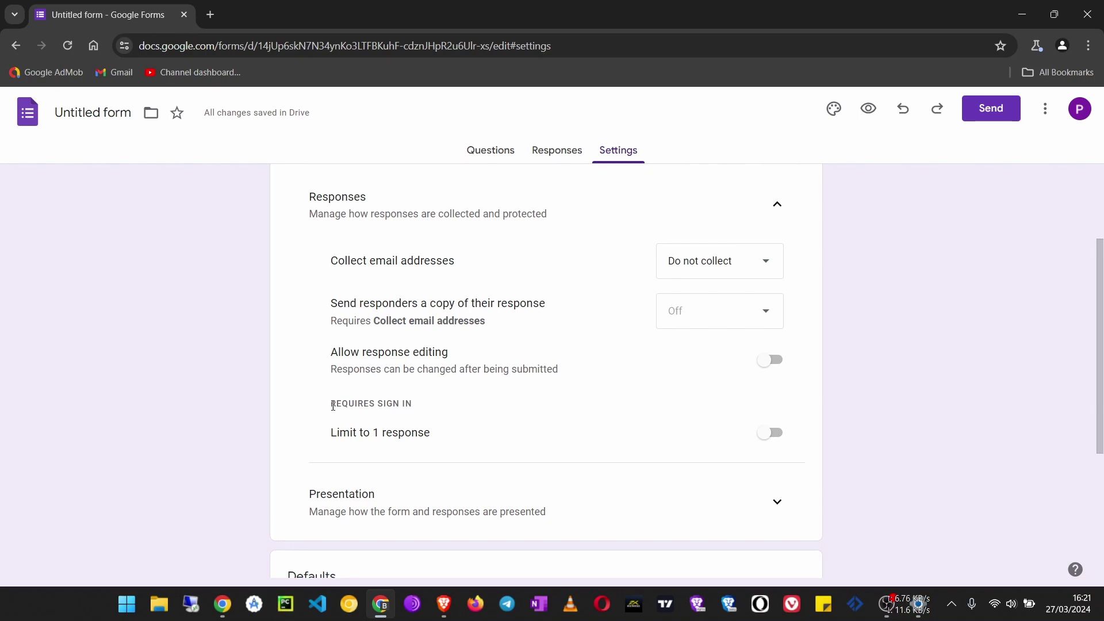
scroll(339, 417, "down", 1)
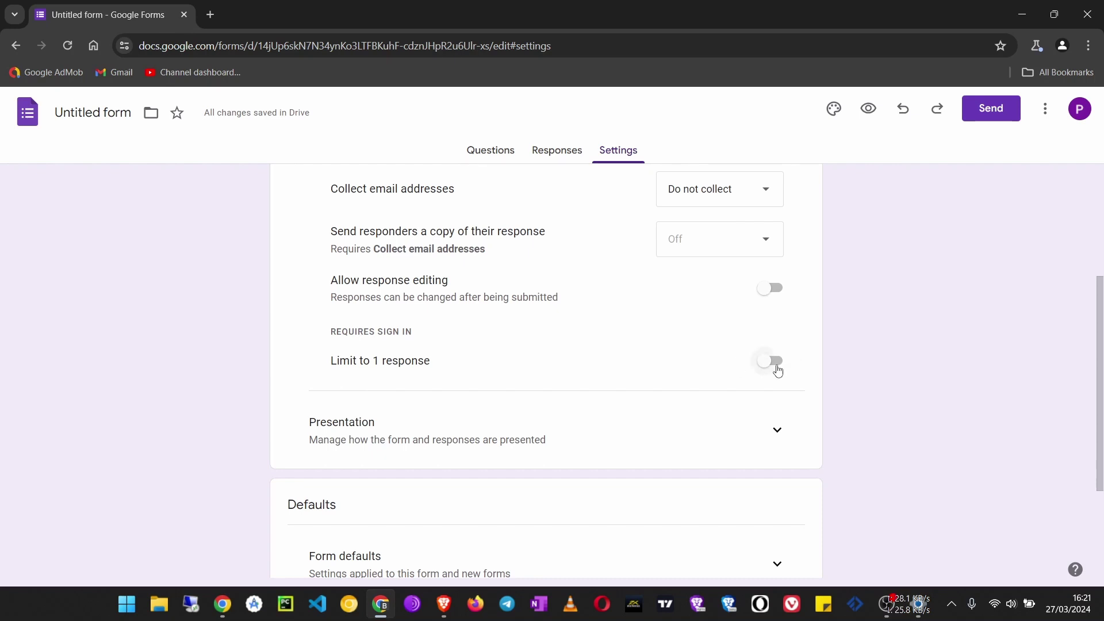
scroll(510, 429, "down", 3)
scroll(548, 412, "up", 7)
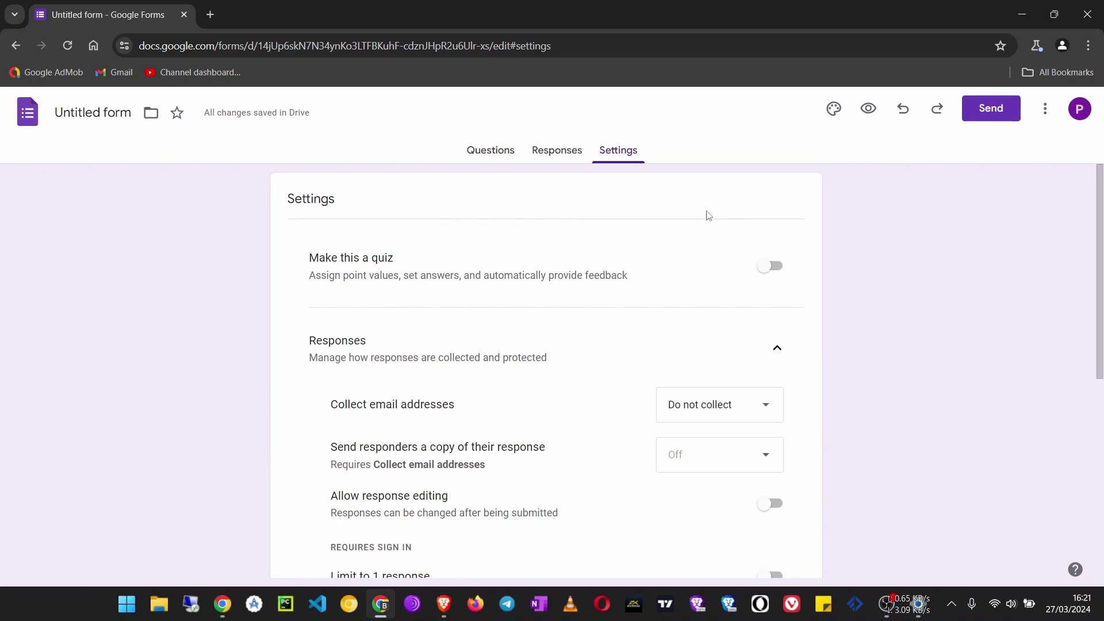
Check the Responses tab showing 0 responses, then return to Questions.
left_click(556, 152)
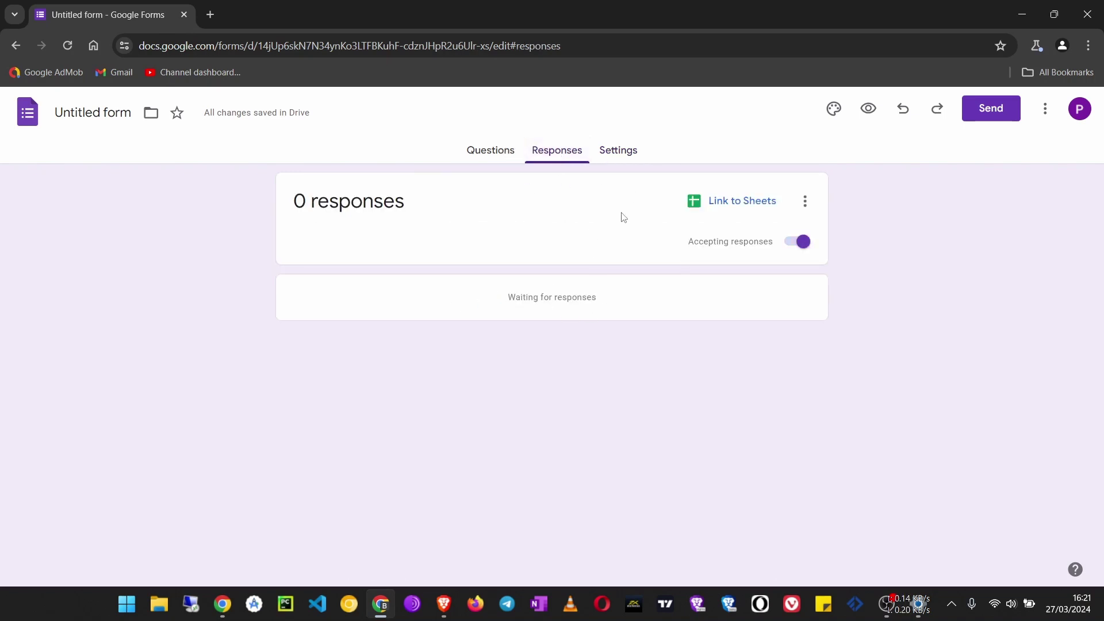
left_click(506, 153)
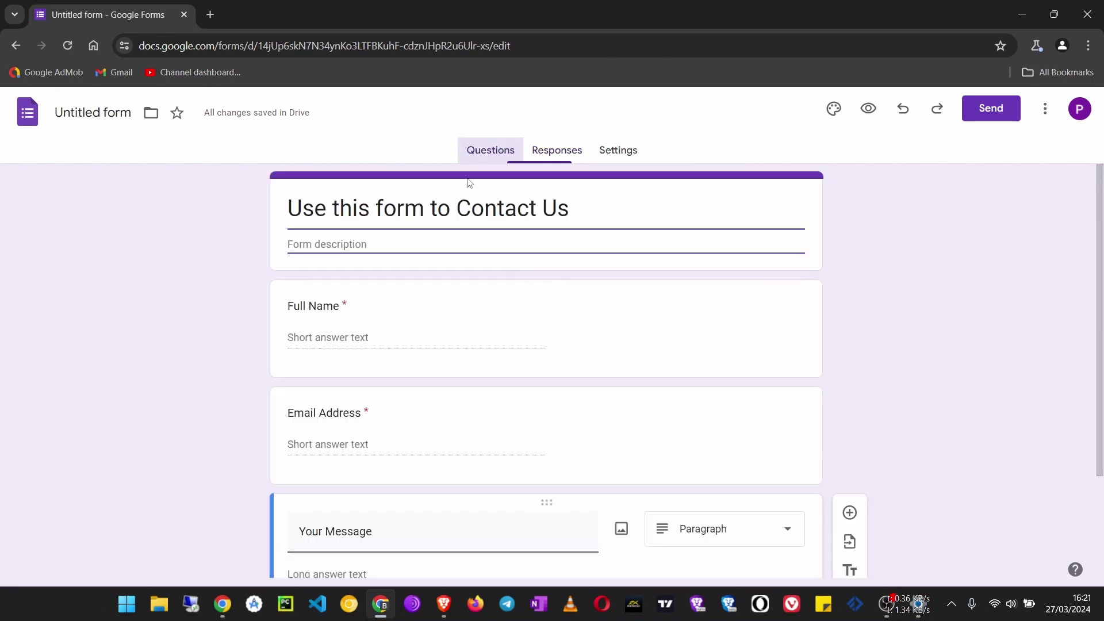
scroll(522, 295, "down", 2)
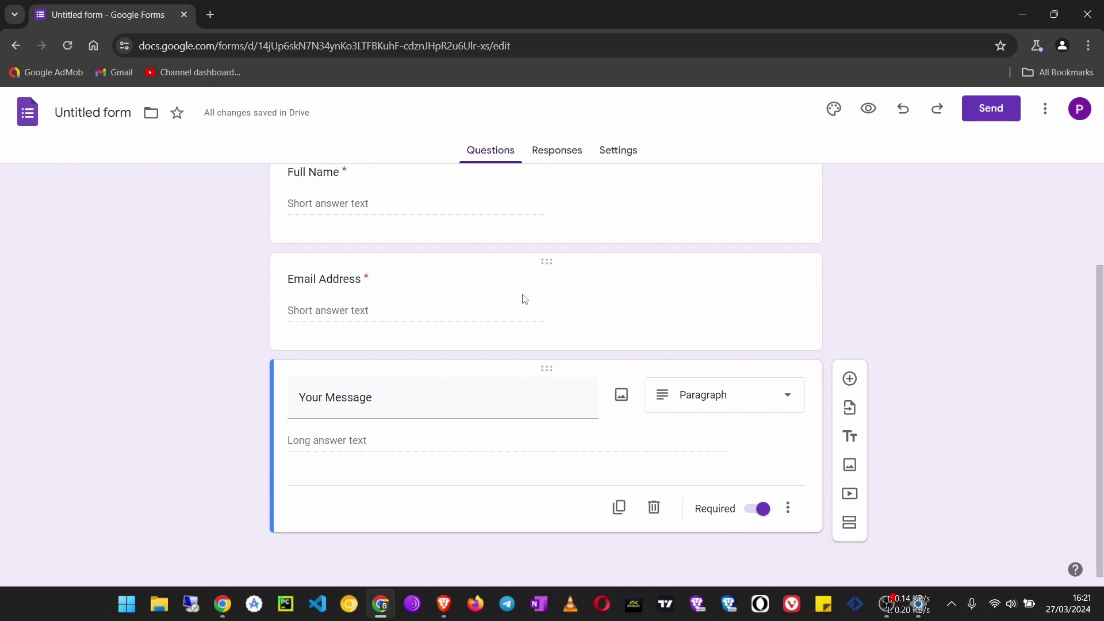
scroll(522, 297, "up", 2)
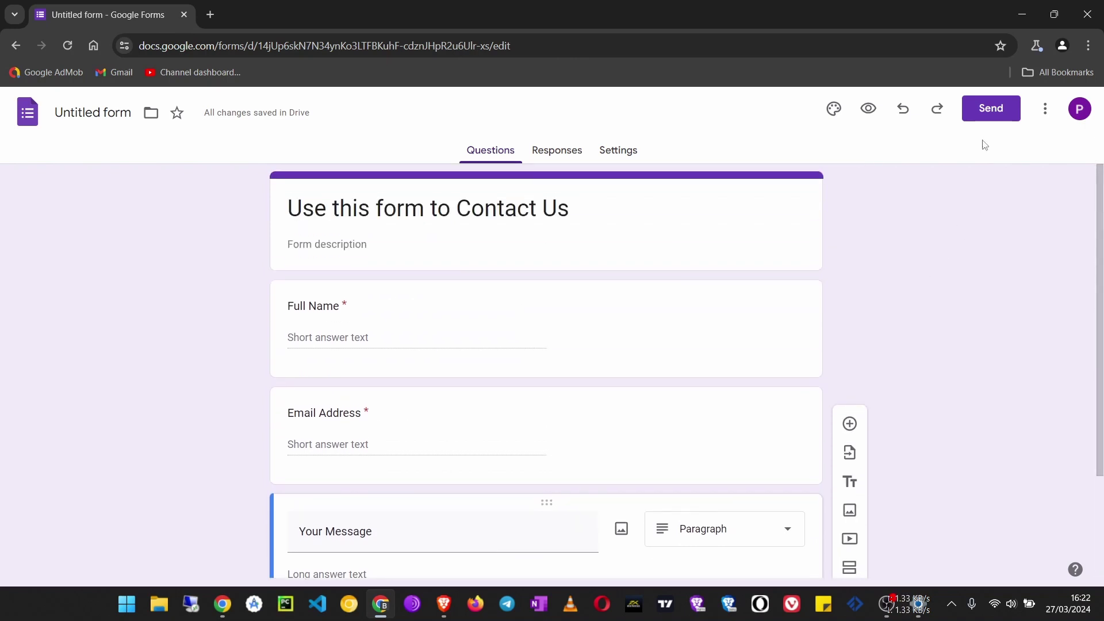
Copy the form's HTML iframe embed code from the Send dialog.
left_click(1046, 117)
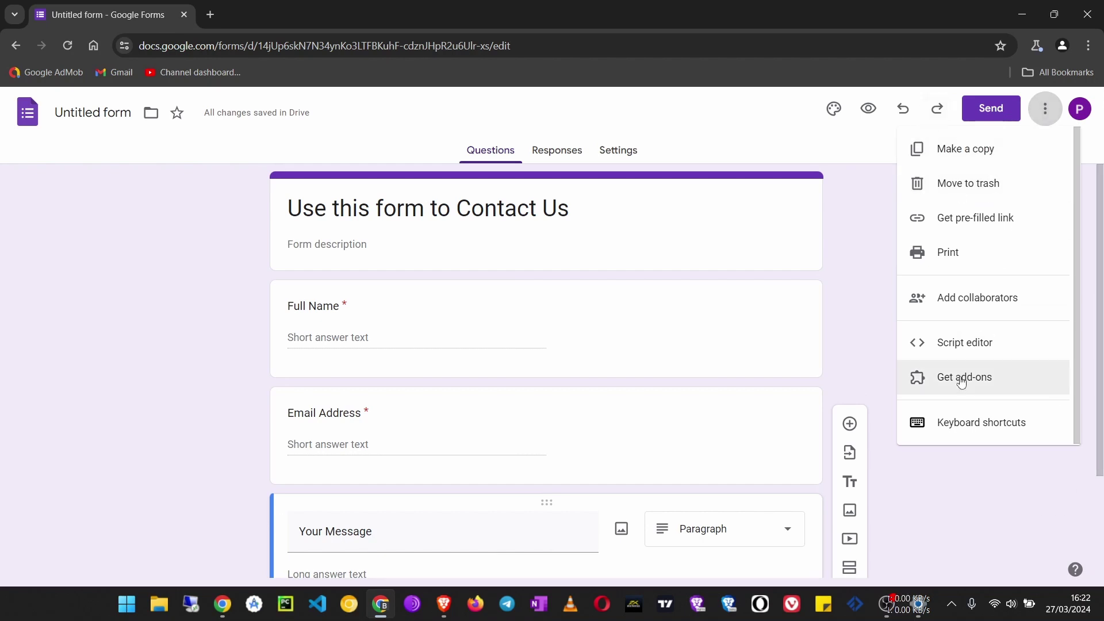
left_click(984, 113)
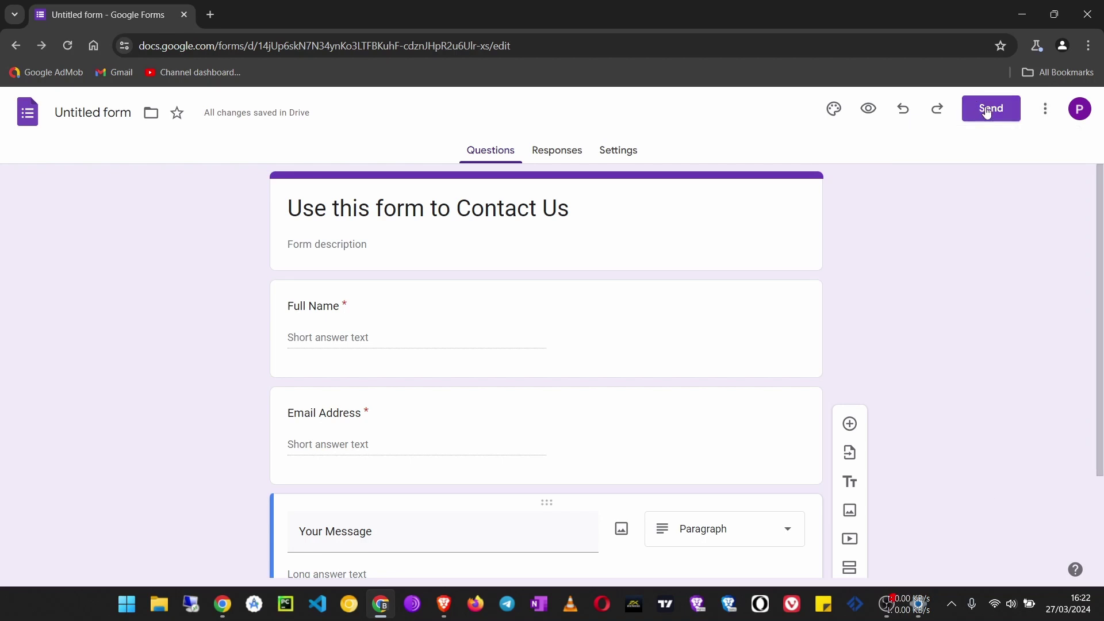
left_click(987, 112)
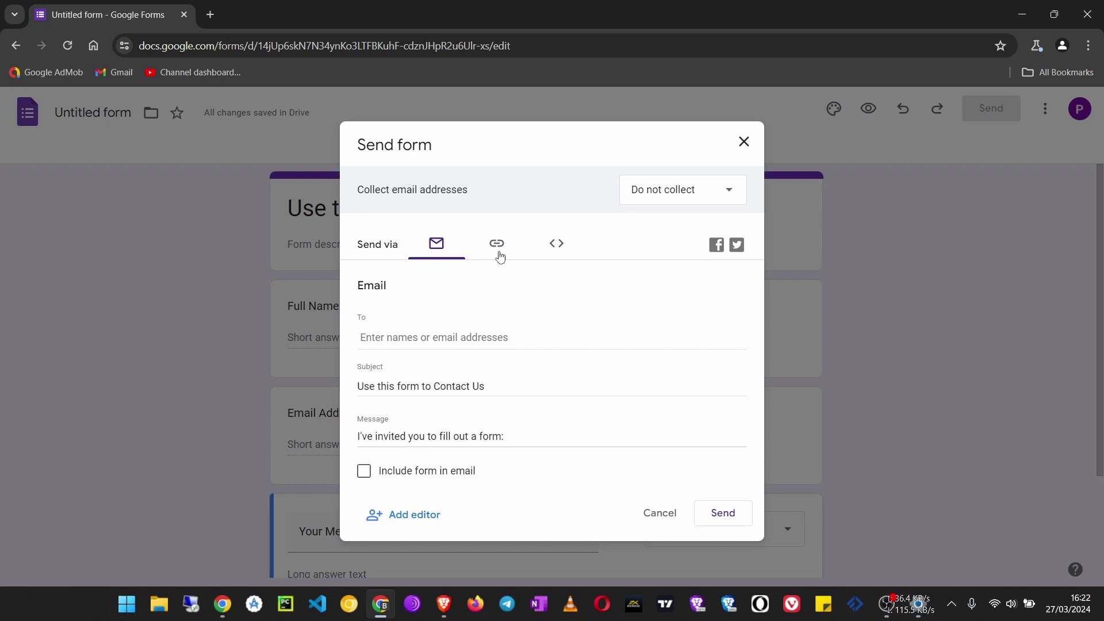
left_click(562, 247)
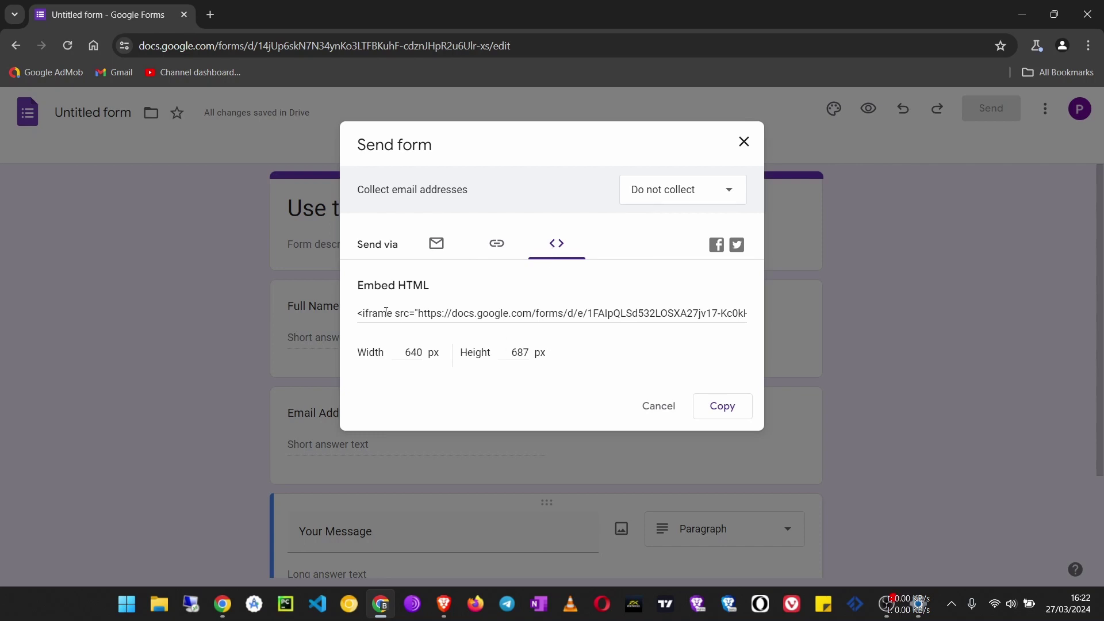
left_click(473, 315)
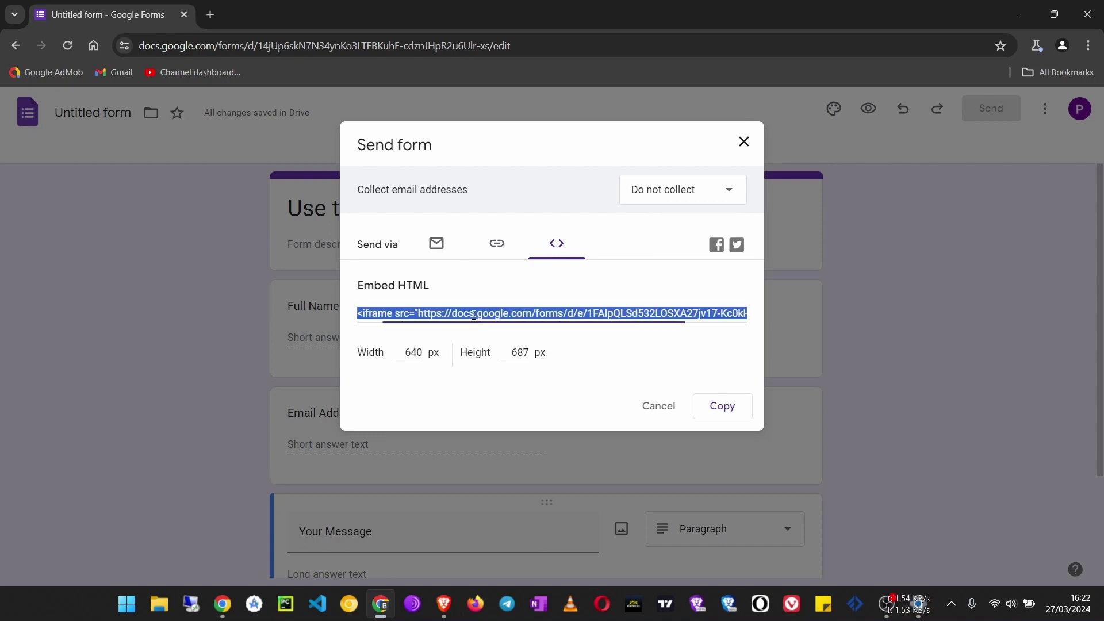
left_click(722, 407)
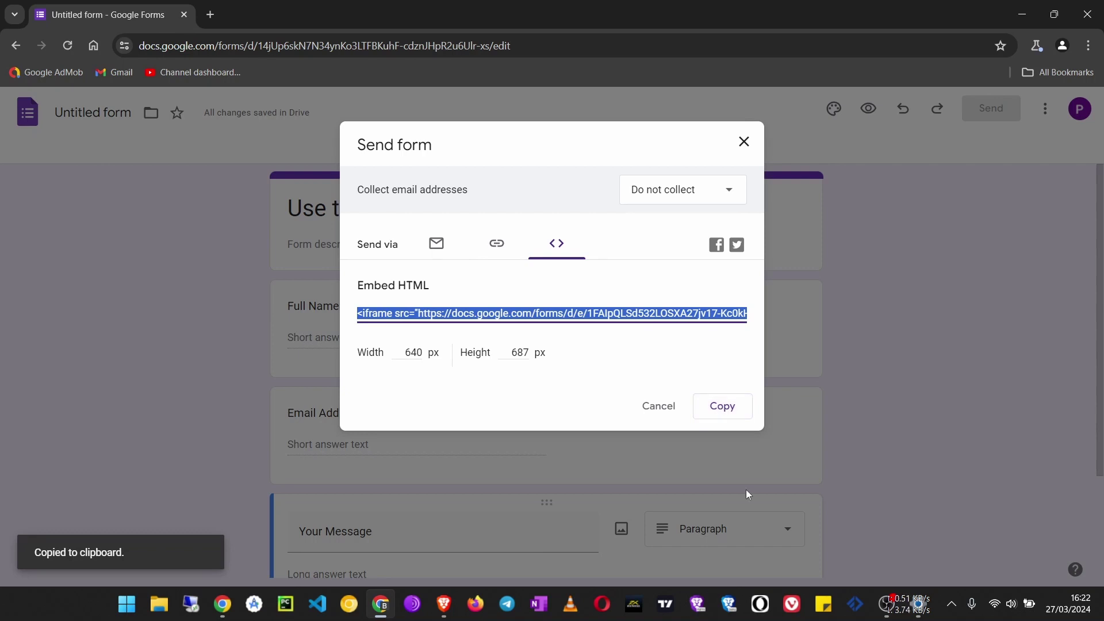
In Blogger, create a new page titled 'Contact Form'.
left_click(210, 16)
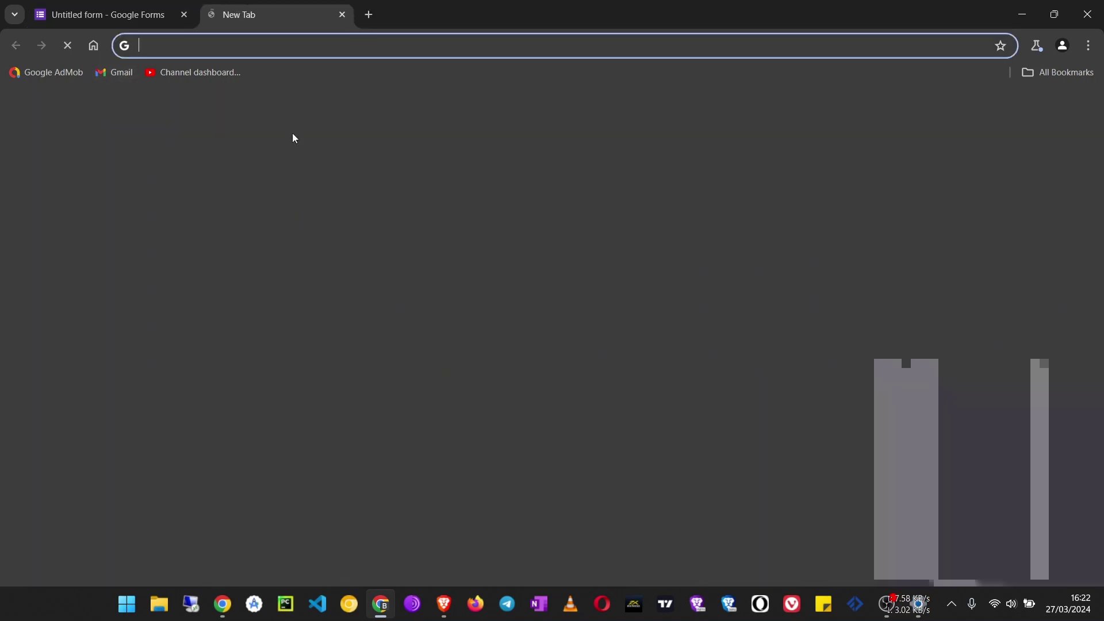
left_click(559, 400)
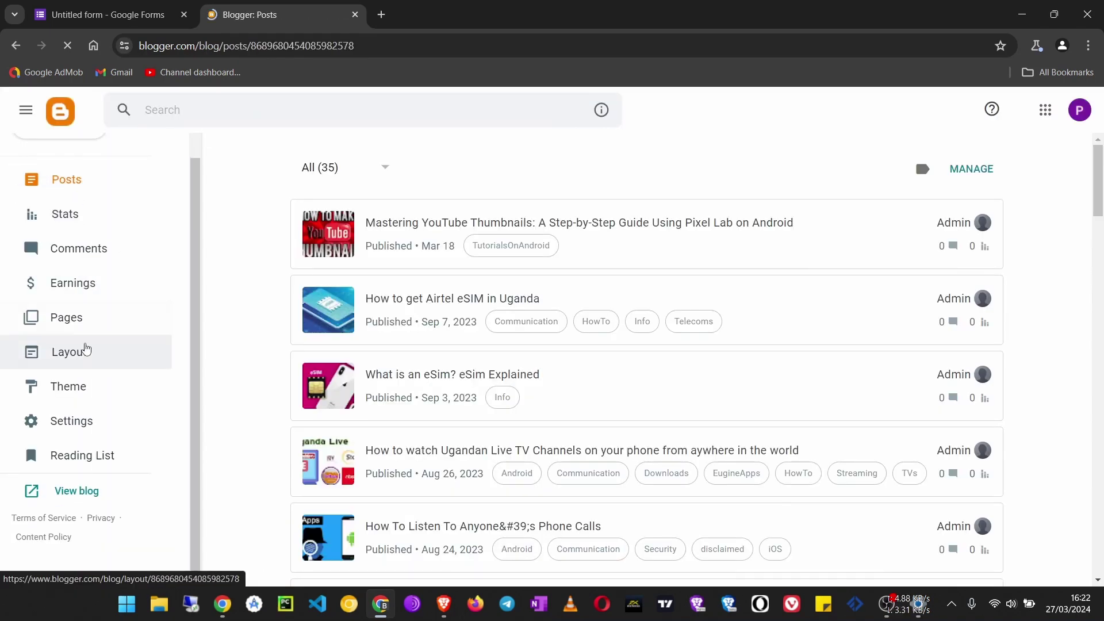
left_click(88, 328)
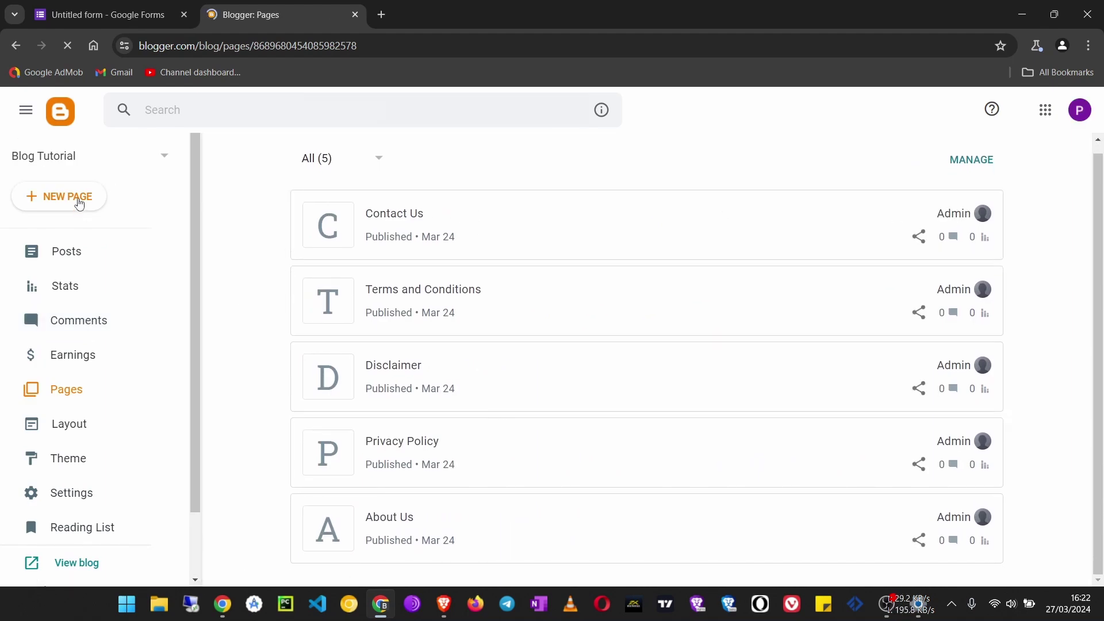
left_click(67, 197)
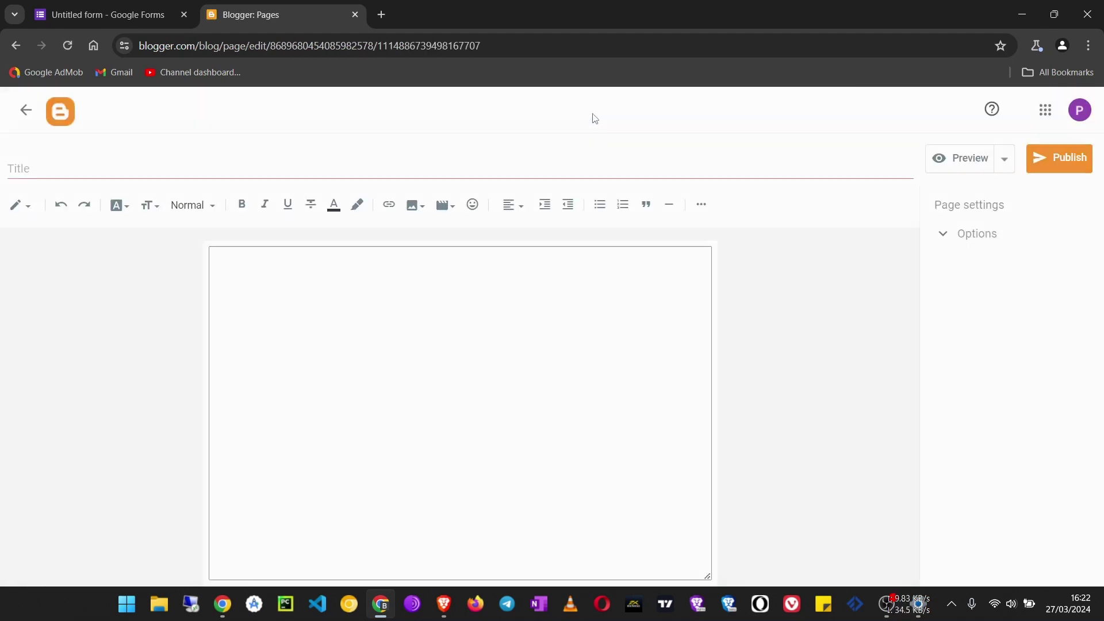
left_click(296, 168)
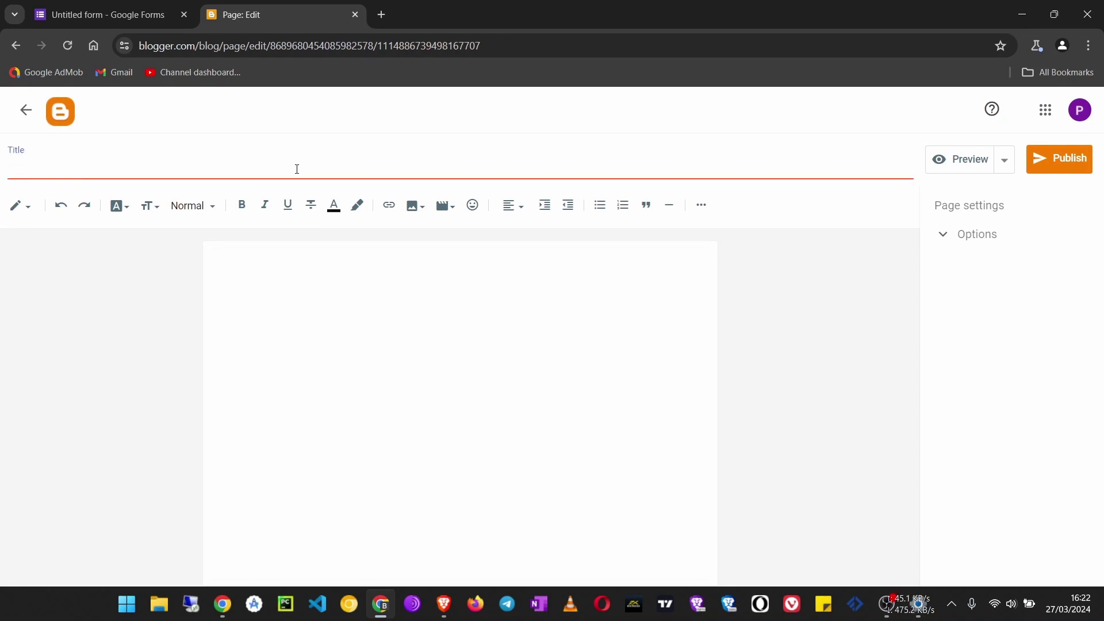
type("Contact Form")
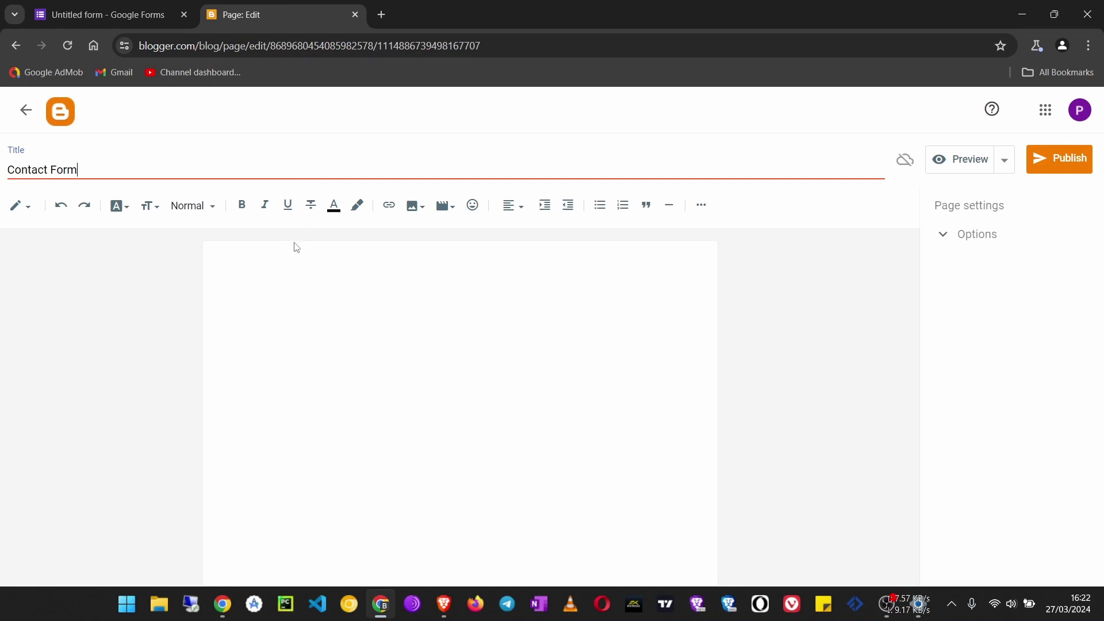
Paste the form embed code into the page's HTML view and publish the page.
left_click(280, 266)
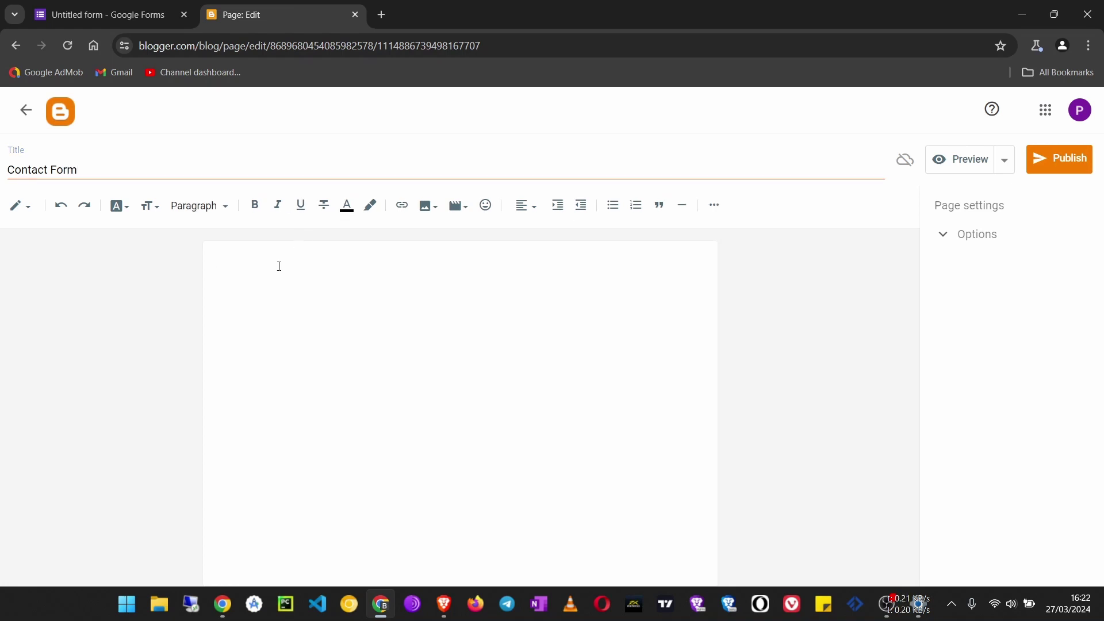
left_click(8, 218)
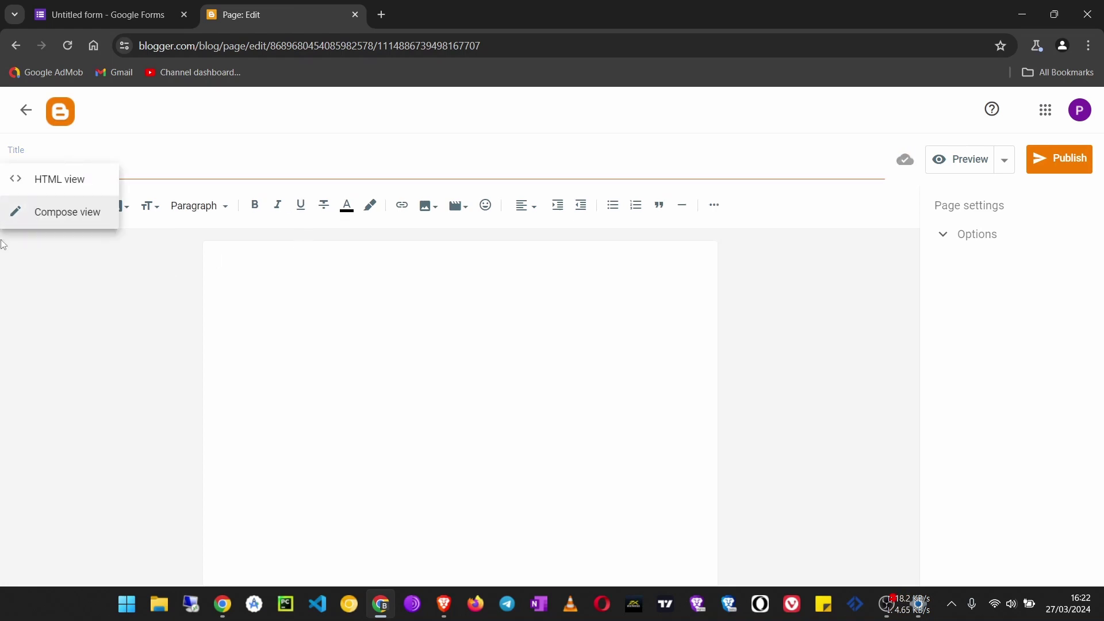
left_click(36, 182)
left_click_drag(99, 234, 3, 242)
key("ctrl+v")
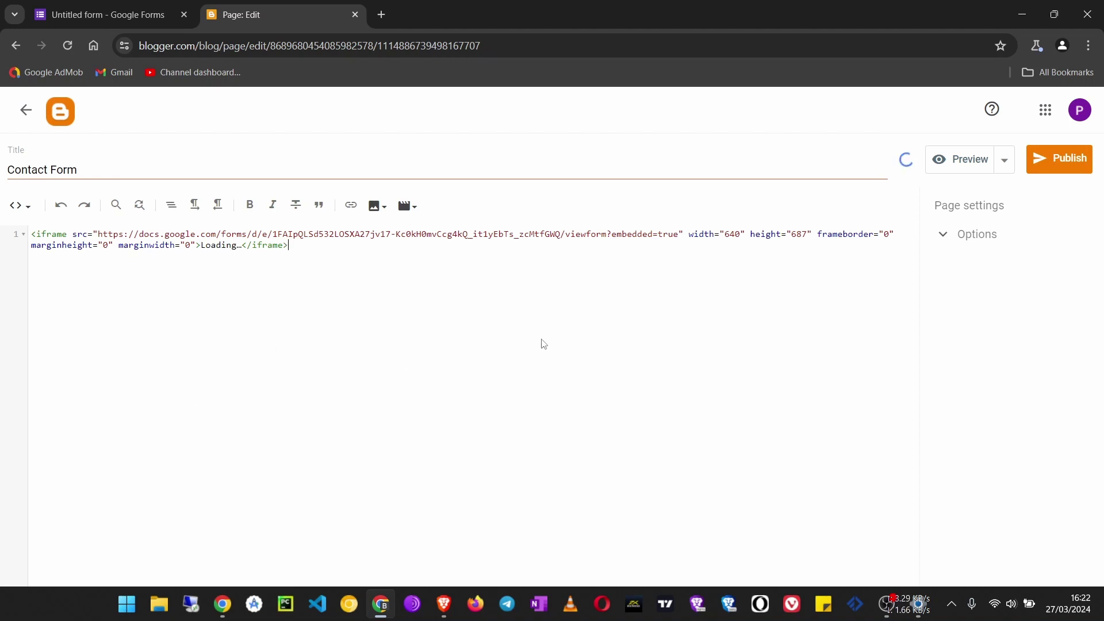
left_click(1058, 161)
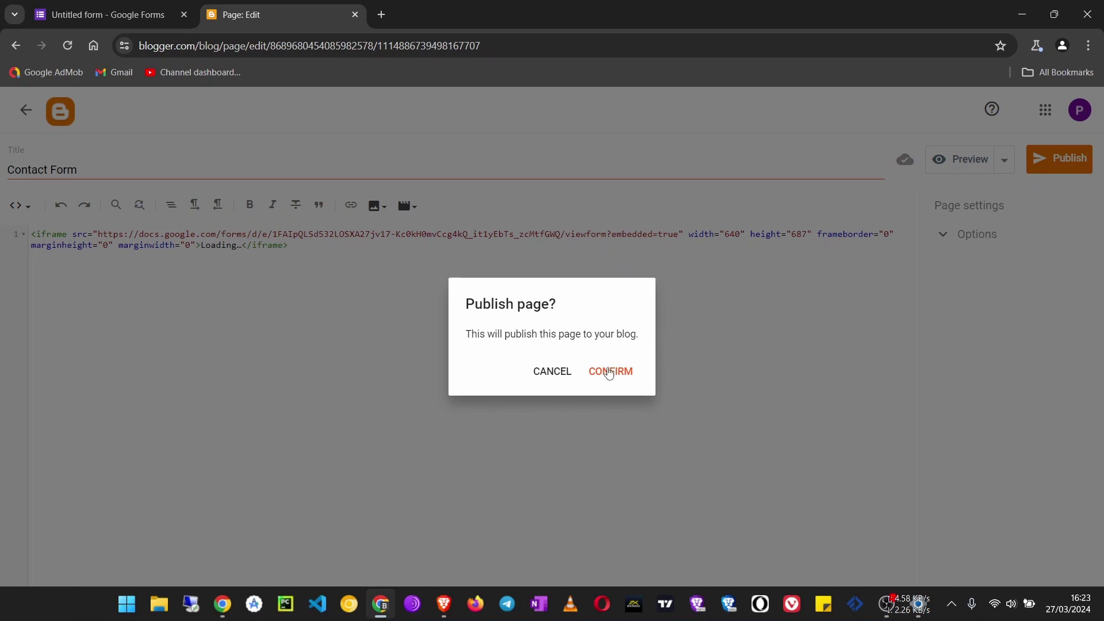
left_click(611, 371)
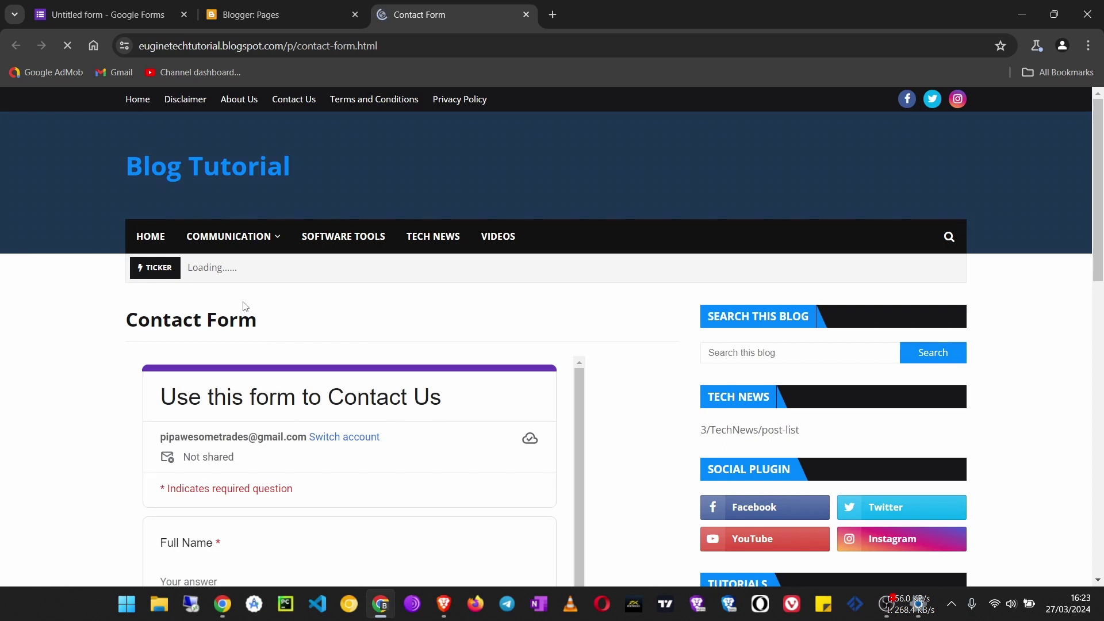
Dismiss the autosave notice, then enter a full name and email address in the live form.
scroll(243, 306, "down", 1)
scroll(243, 306, "down", 2)
scroll(353, 220, "down", 1)
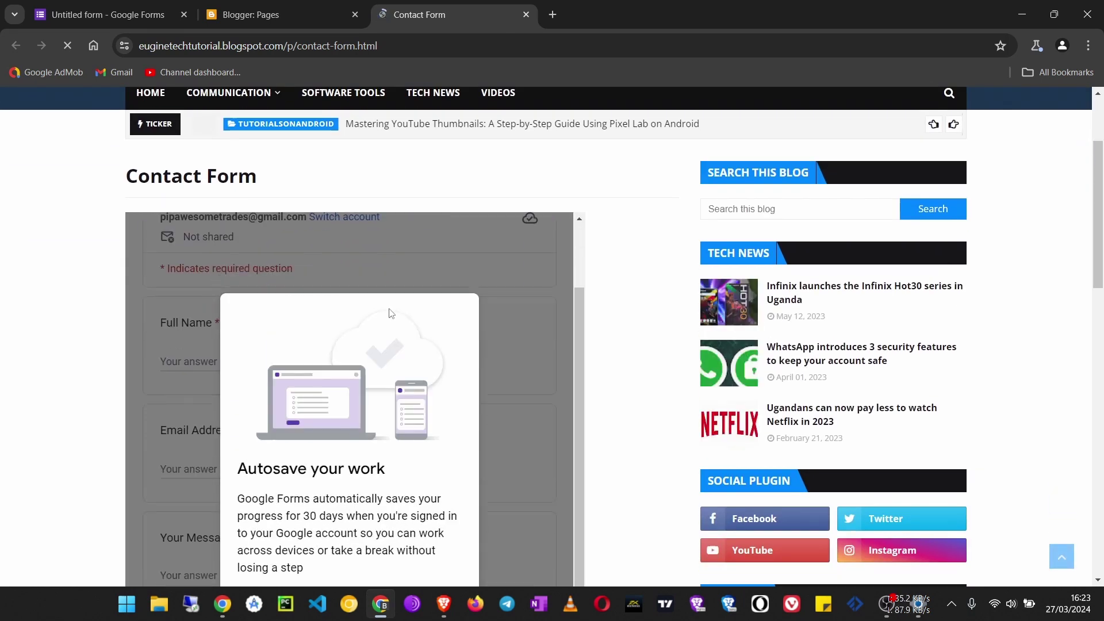
scroll(588, 342, "down", 4)
left_click(446, 348)
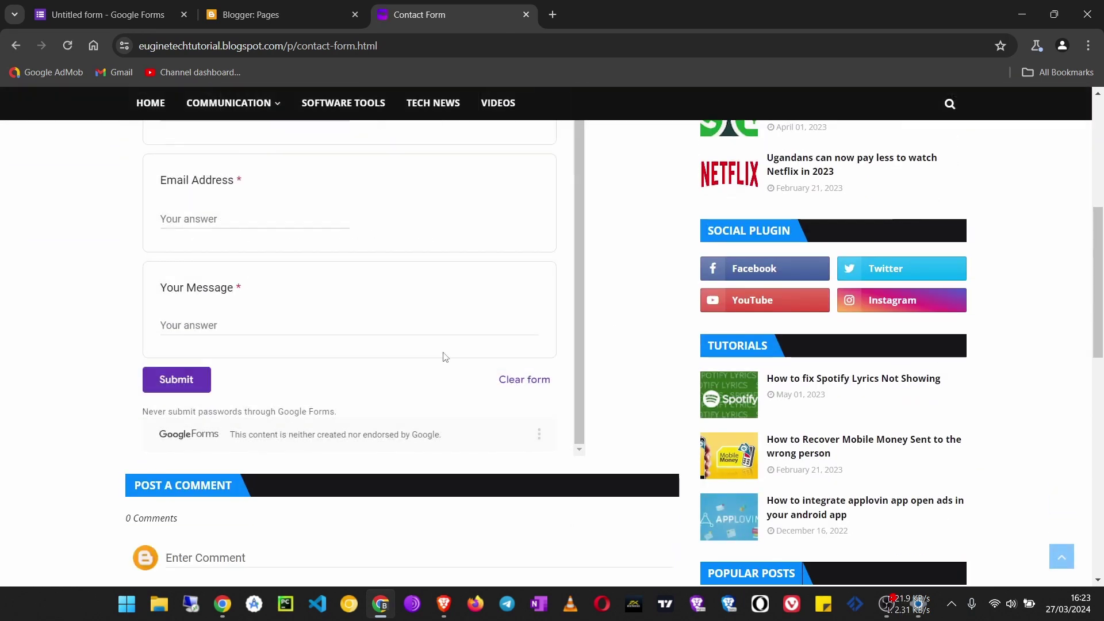
scroll(445, 358, "up", 2)
scroll(575, 299, "up", 6)
scroll(597, 304, "down", 4)
scroll(575, 299, "down", 1)
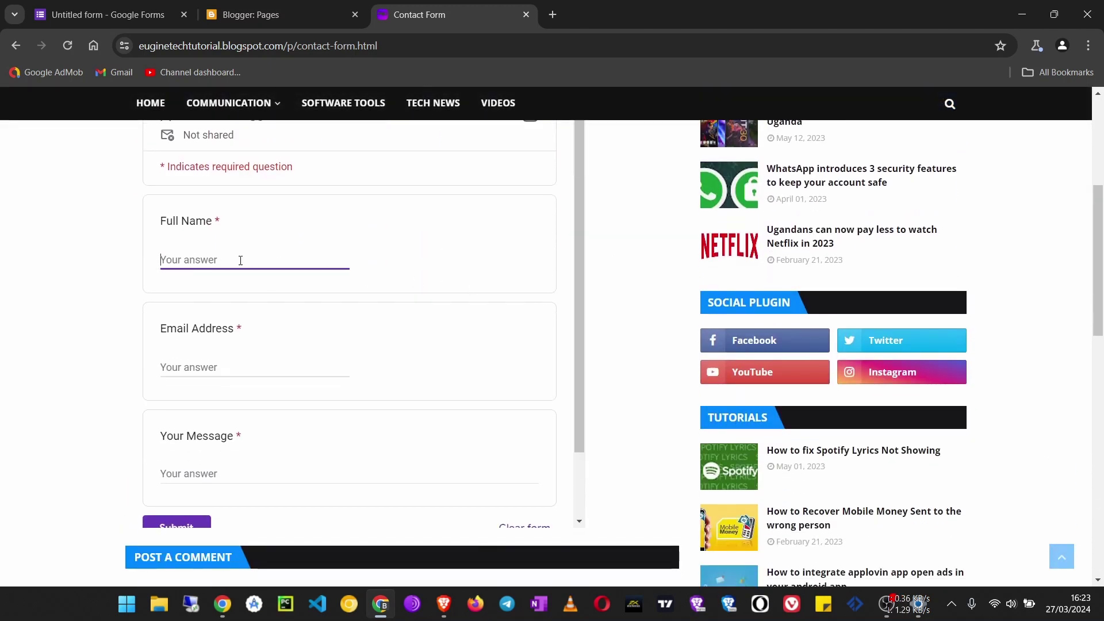
type("Eugine")
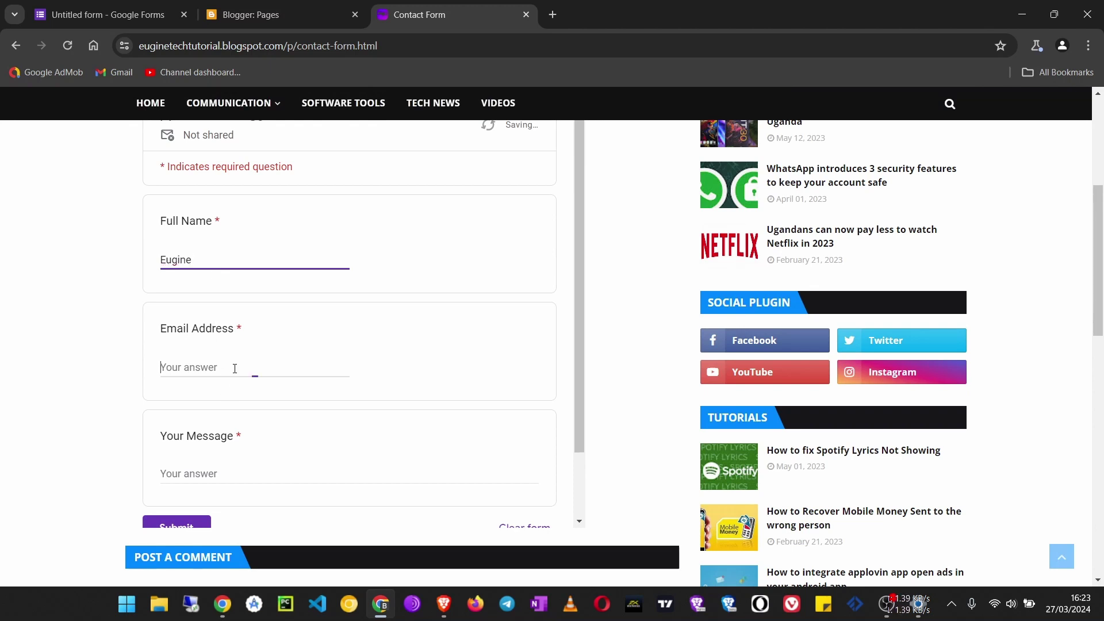
left_click(234, 368)
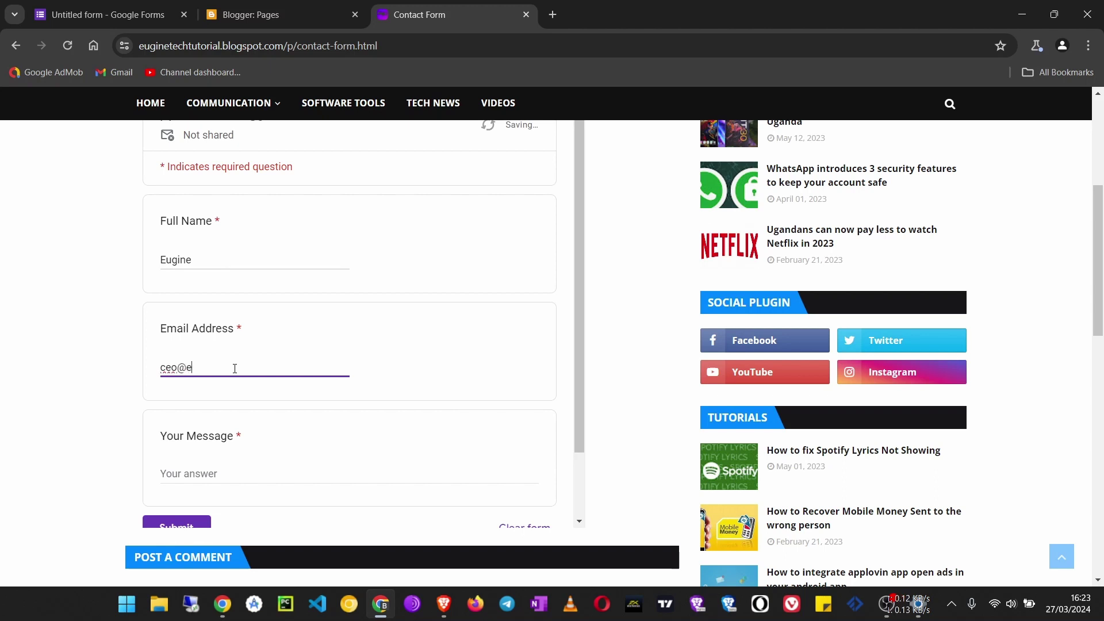
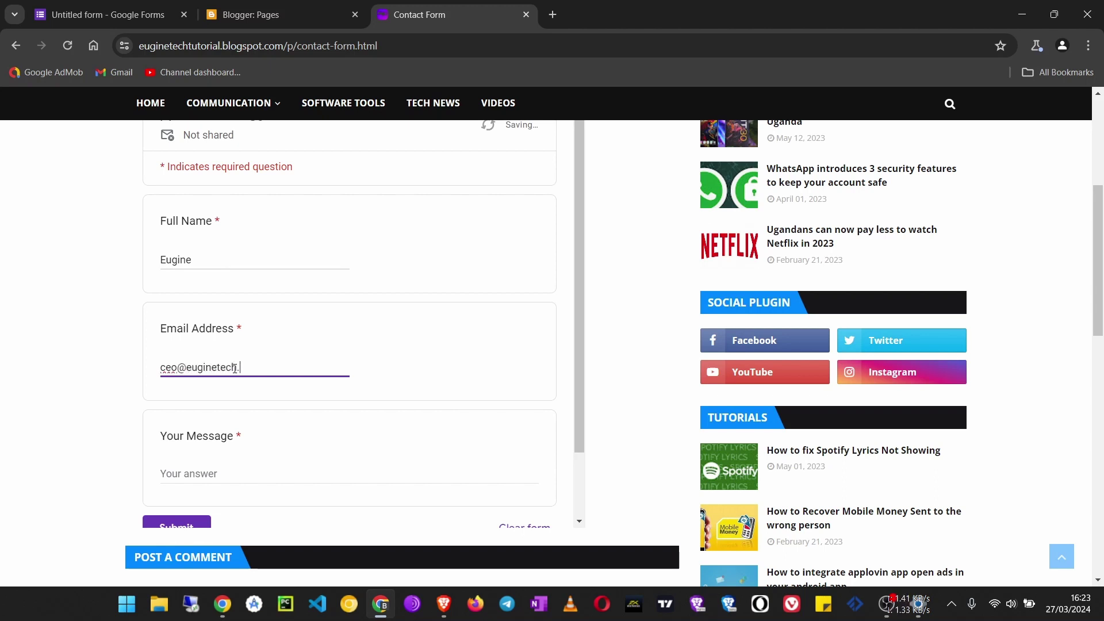
Enter the message 'This is a test message', submit the response, and close the page.
scroll(218, 365, "down", 1)
left_click(228, 393)
type("This is a test message")
scroll(527, 263, "down", 2)
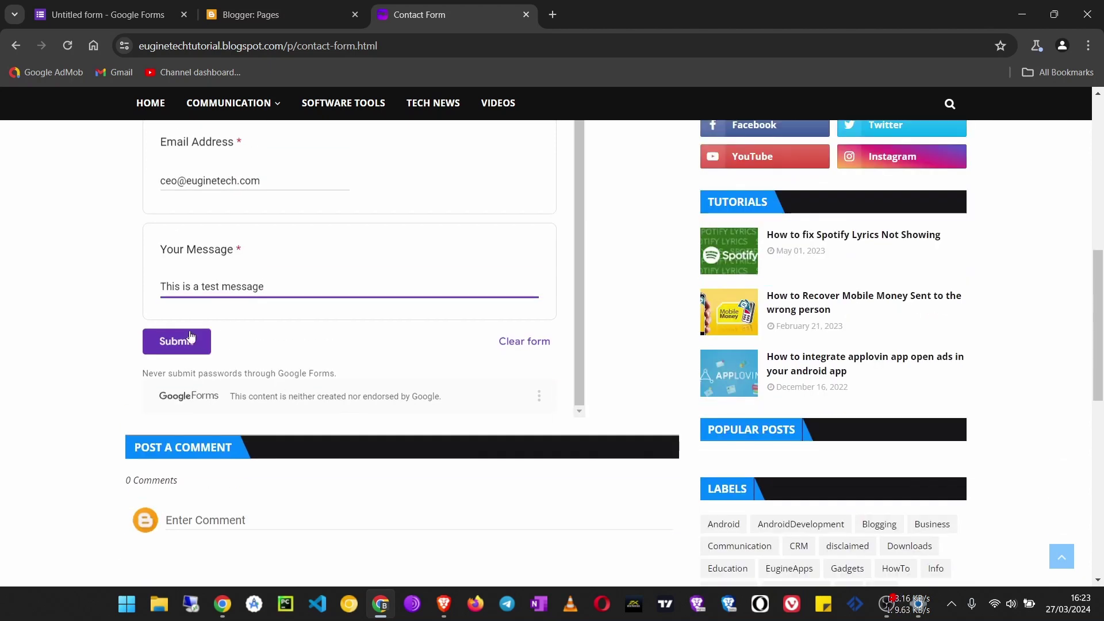
left_click(179, 349)
scroll(402, 379, "up", 7)
key("ctrl+w")
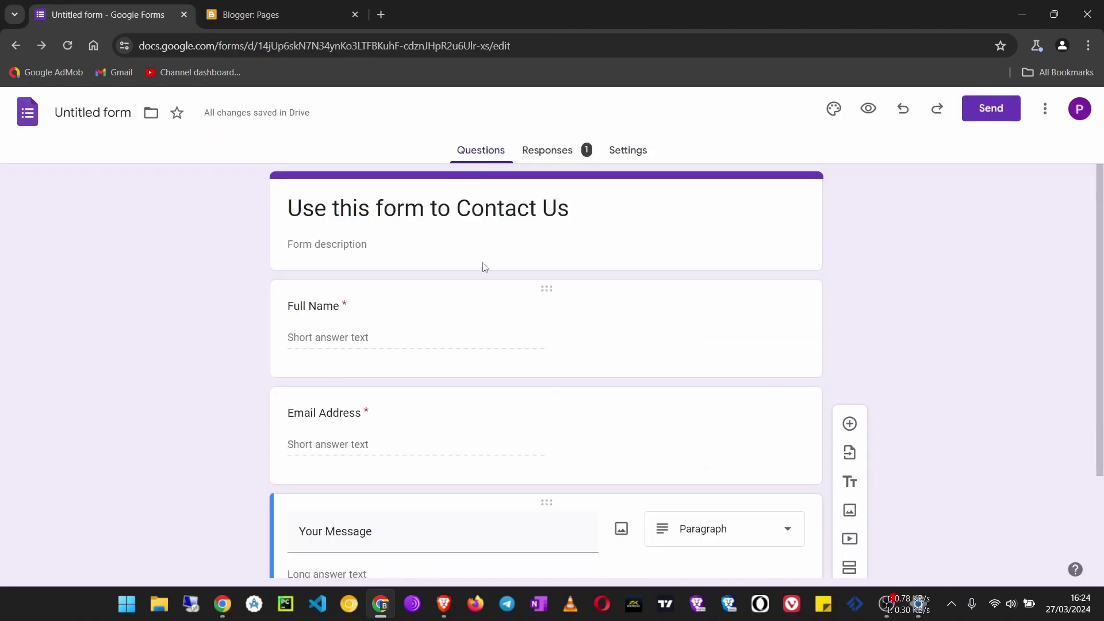
Review the Summary of the single response in the Responses tab.
left_click(562, 157)
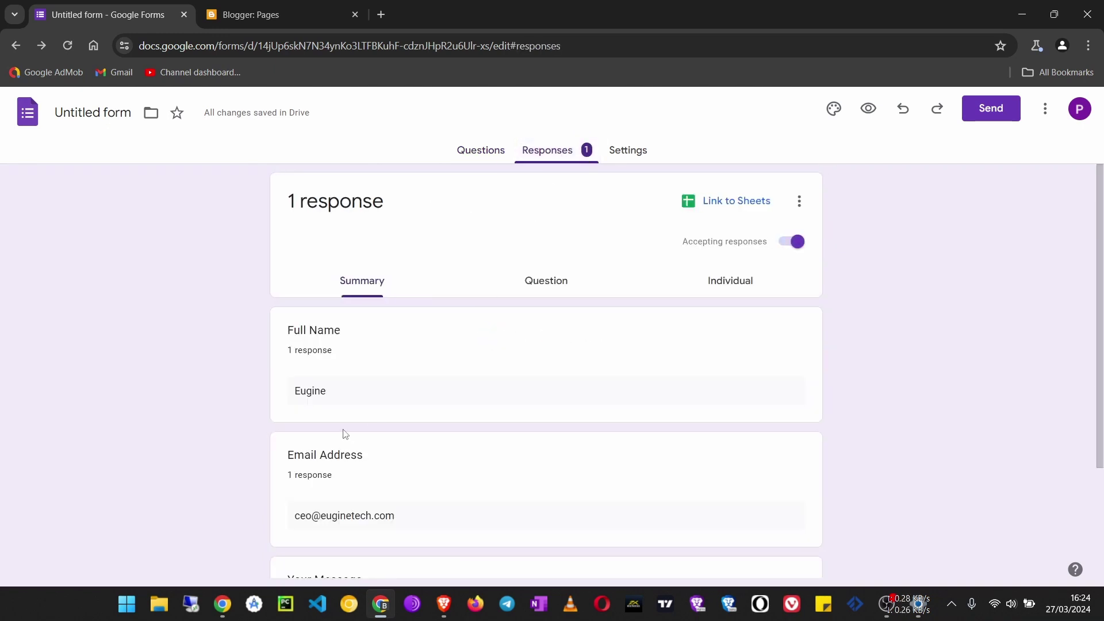
scroll(357, 239, "down", 1)
scroll(330, 350, "up", 1)
scroll(342, 323, "down", 3)
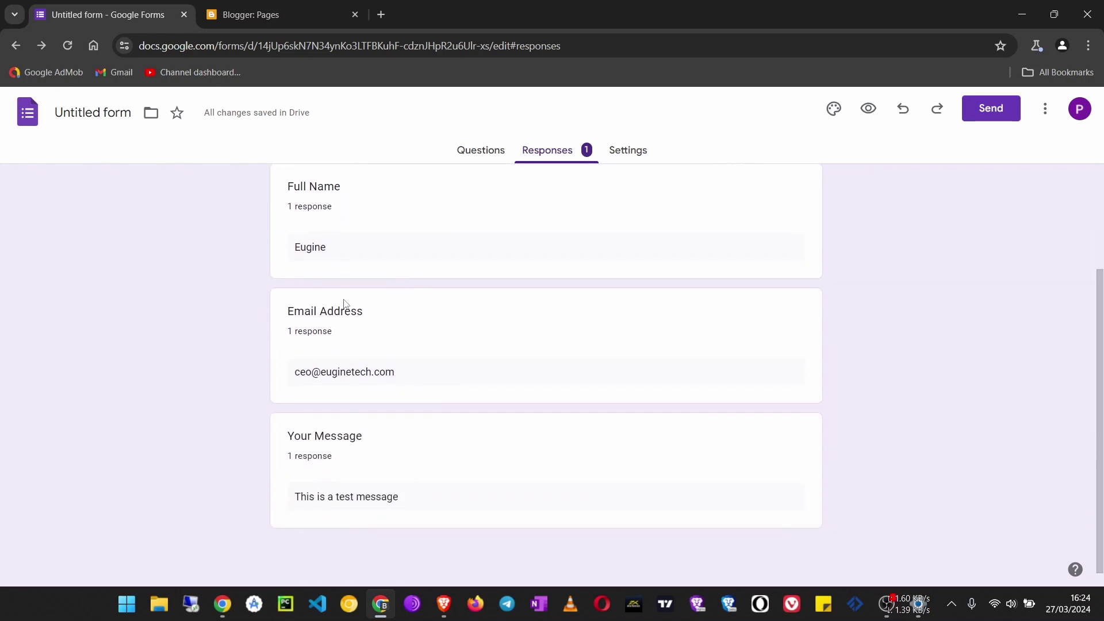
scroll(382, 275, "up", 3)
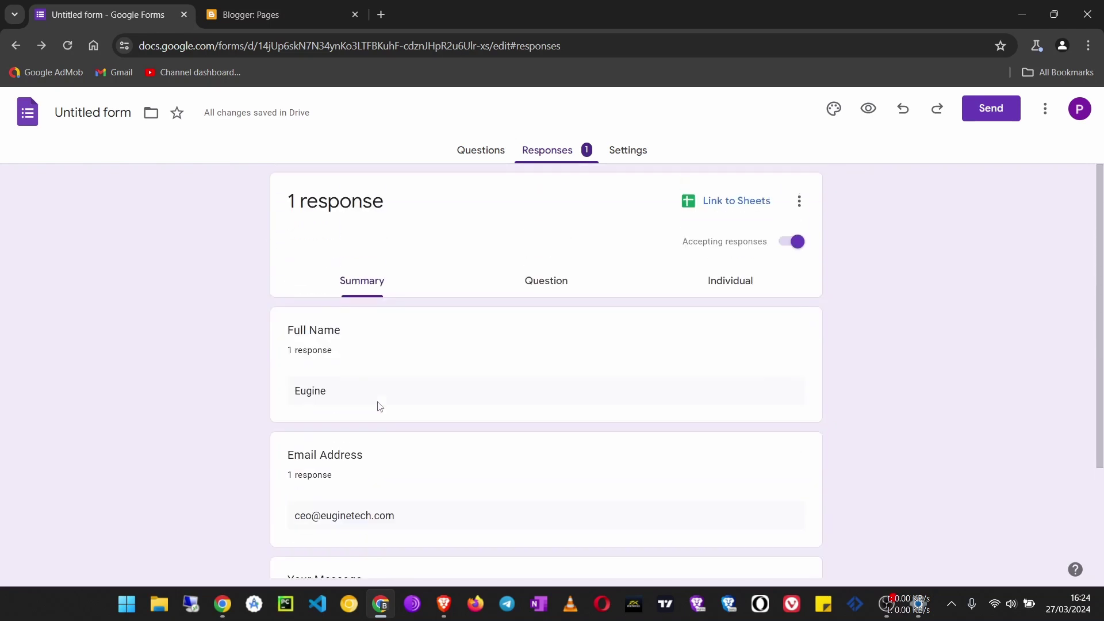
Check the Question view, then the Individual view of the test response.
left_click(551, 283)
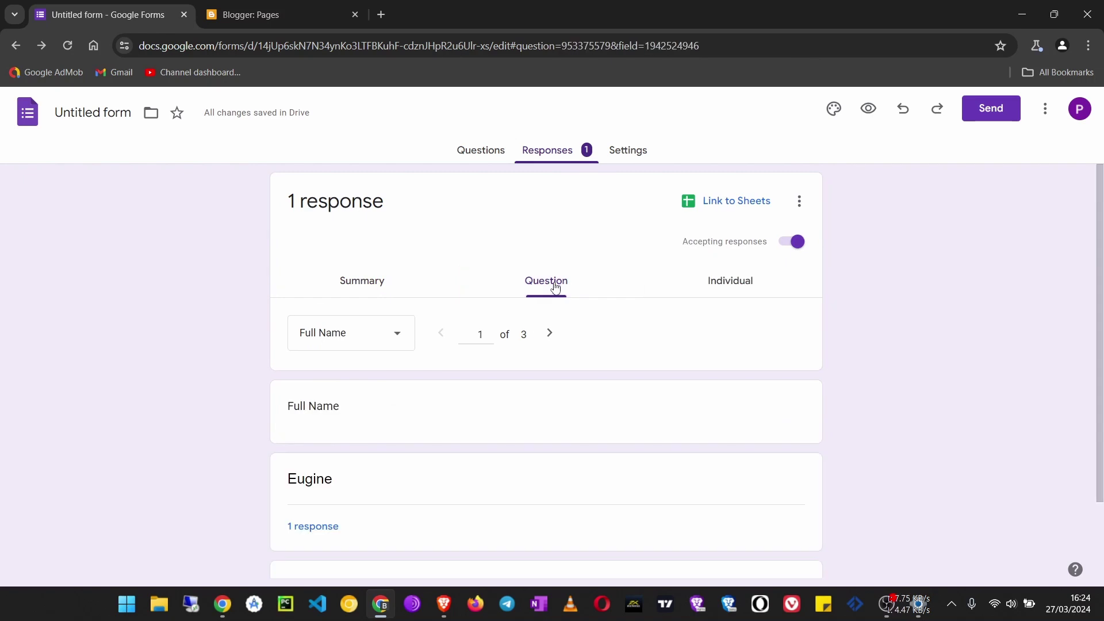
left_click(725, 291)
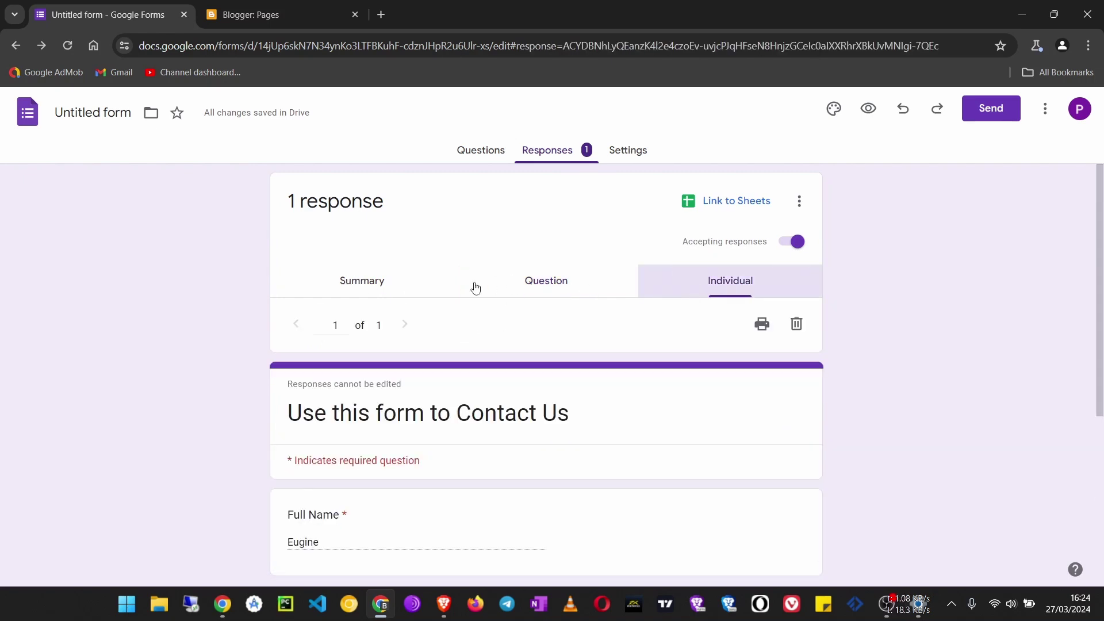
scroll(455, 300, "down", 1)
scroll(454, 301, "down", 3)
scroll(455, 300, "up", 5)
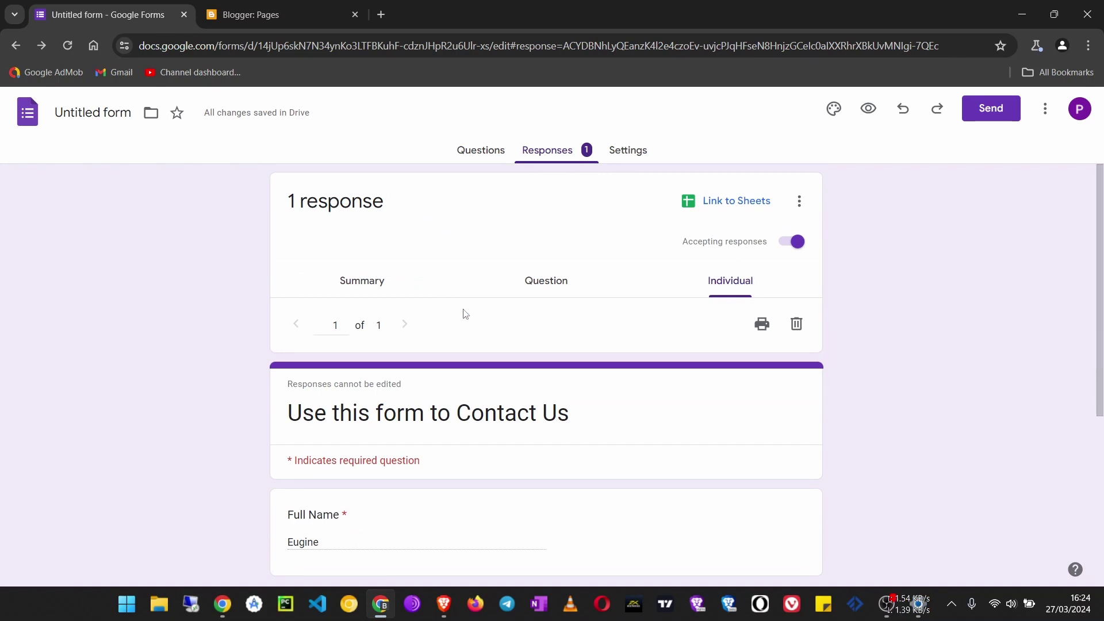
scroll(452, 334, "down", 2)
scroll(444, 370, "up", 2)
left_click(807, 200)
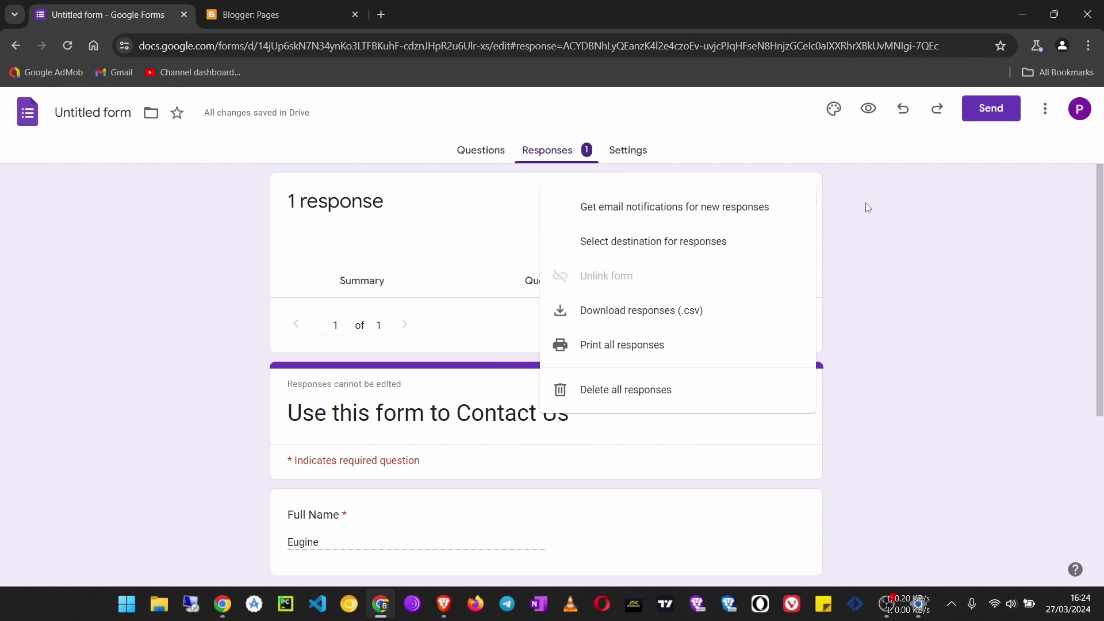
Link the form's responses to a newly created spreadsheet renamed to 'Form'.
left_click(867, 202)
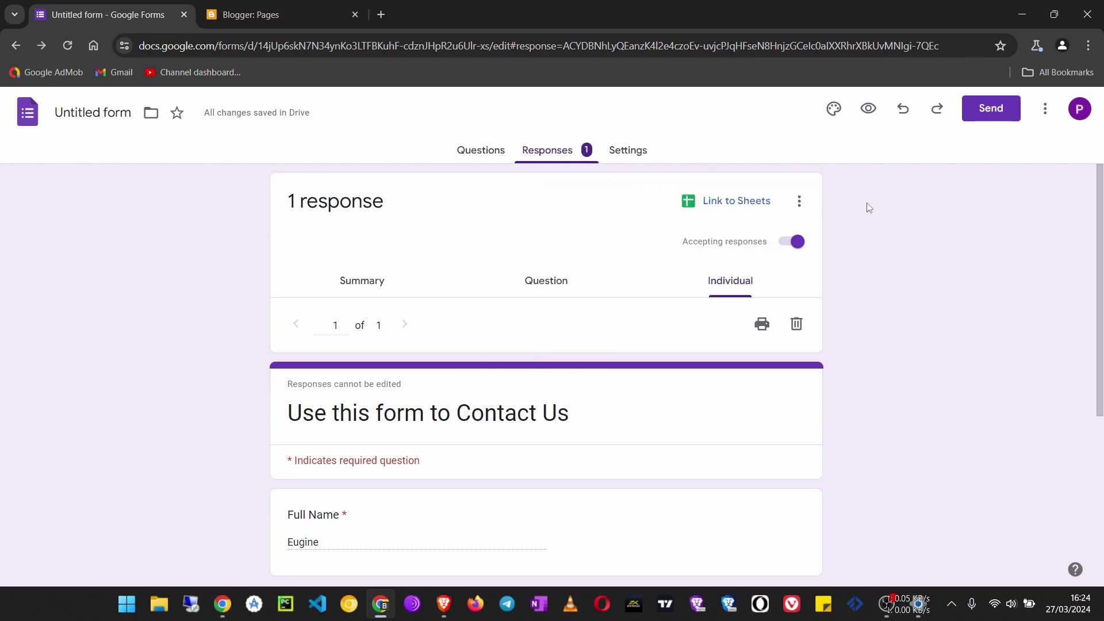
left_click(692, 200)
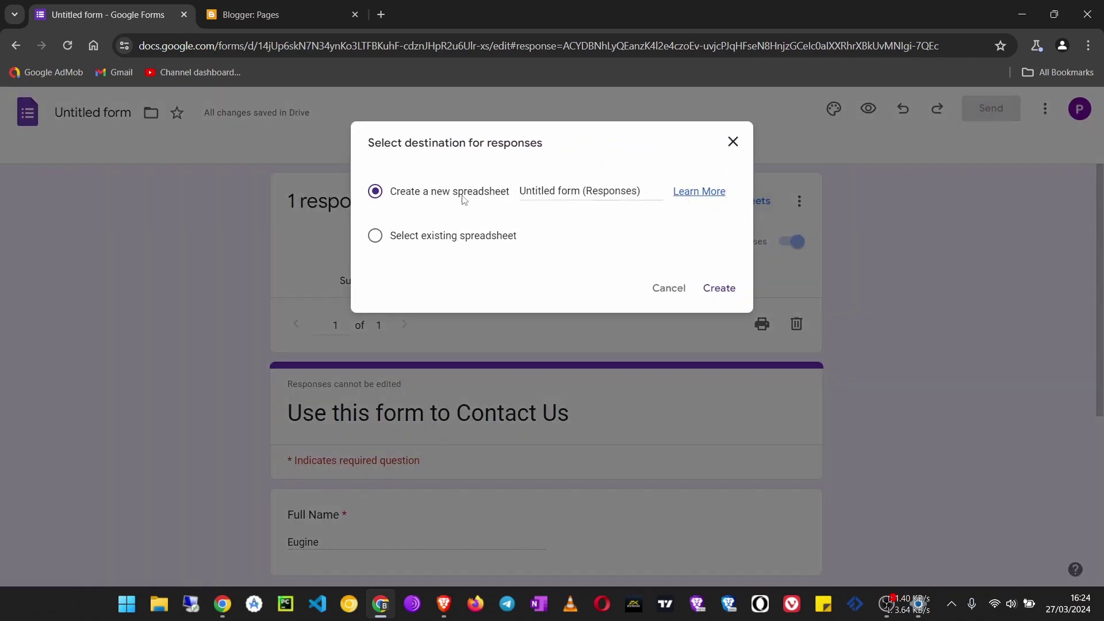
triple_click(609, 188)
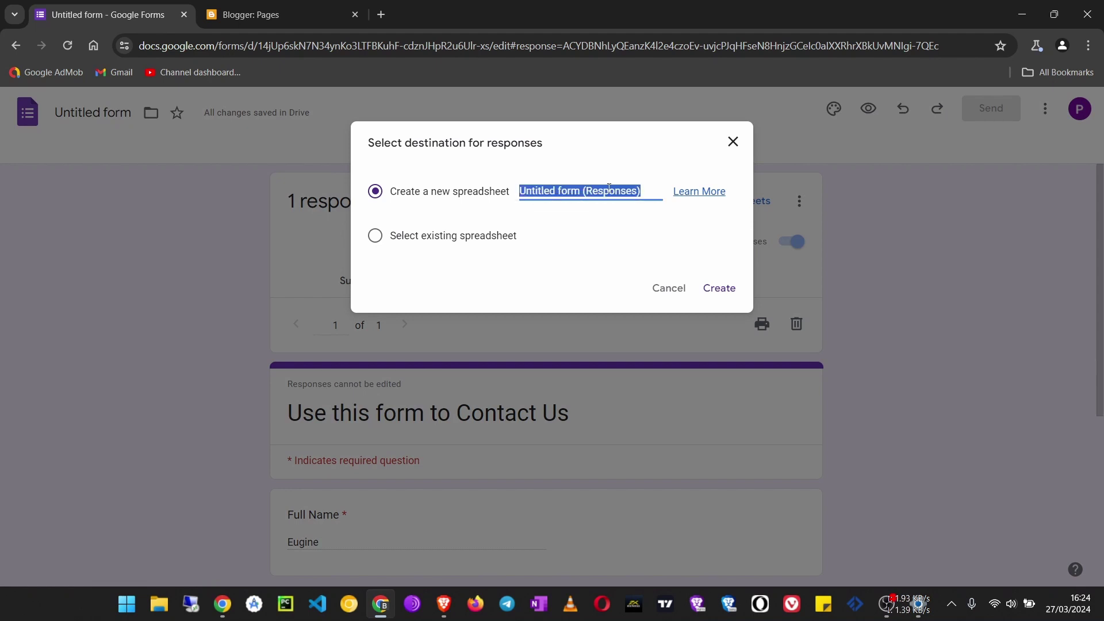
type("Form")
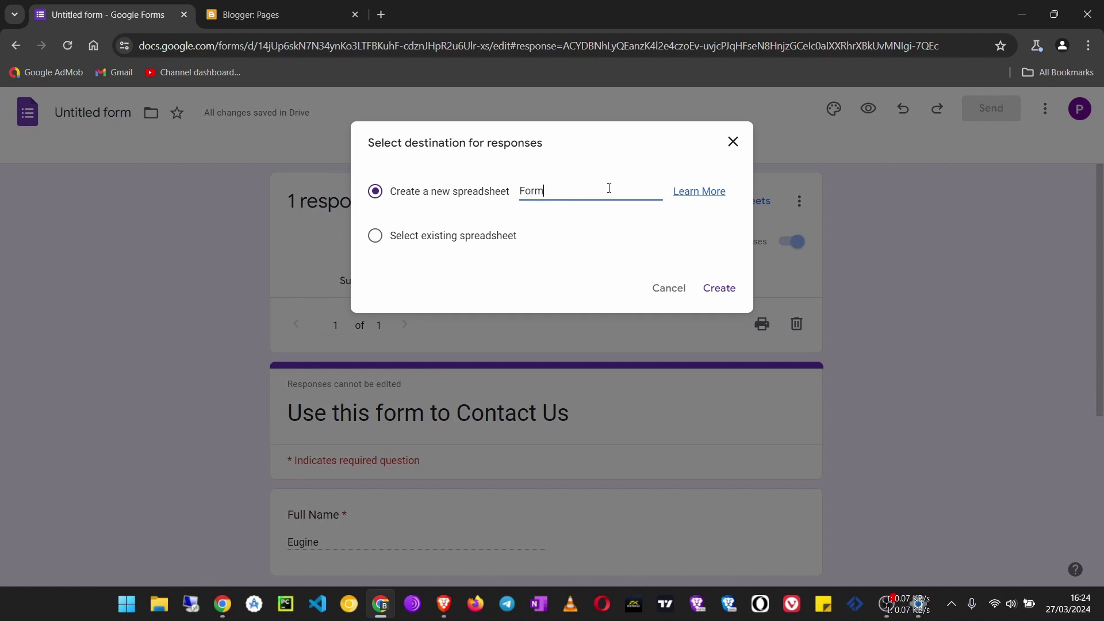
left_click(726, 292)
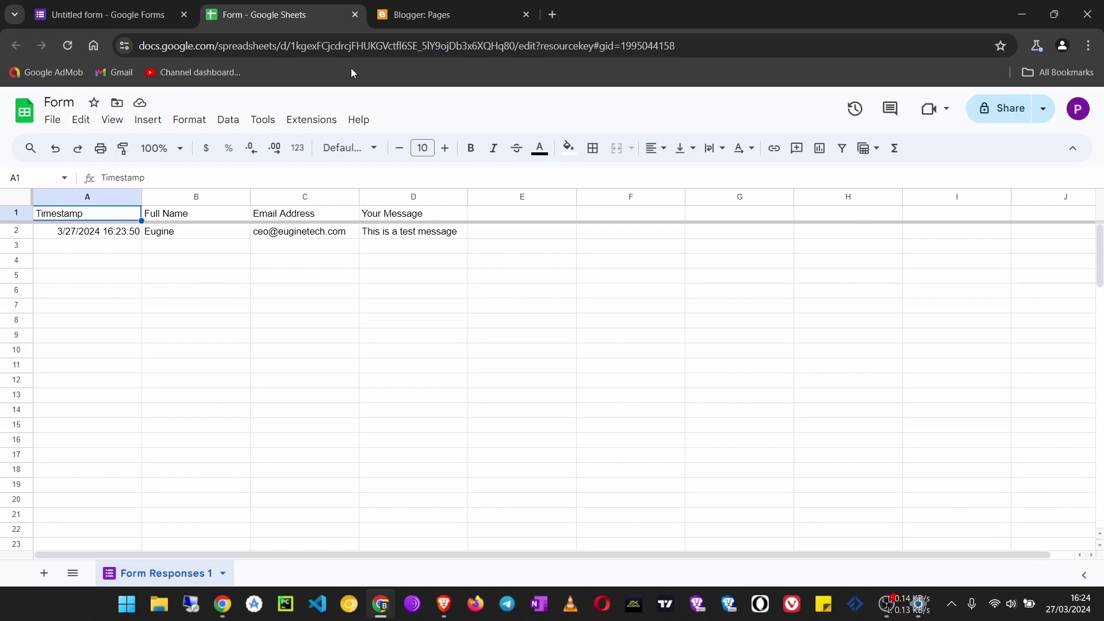
Close the 'Form' responses spreadsheet tab, the Blogger tab, and the Chrome window.
left_click(354, 15)
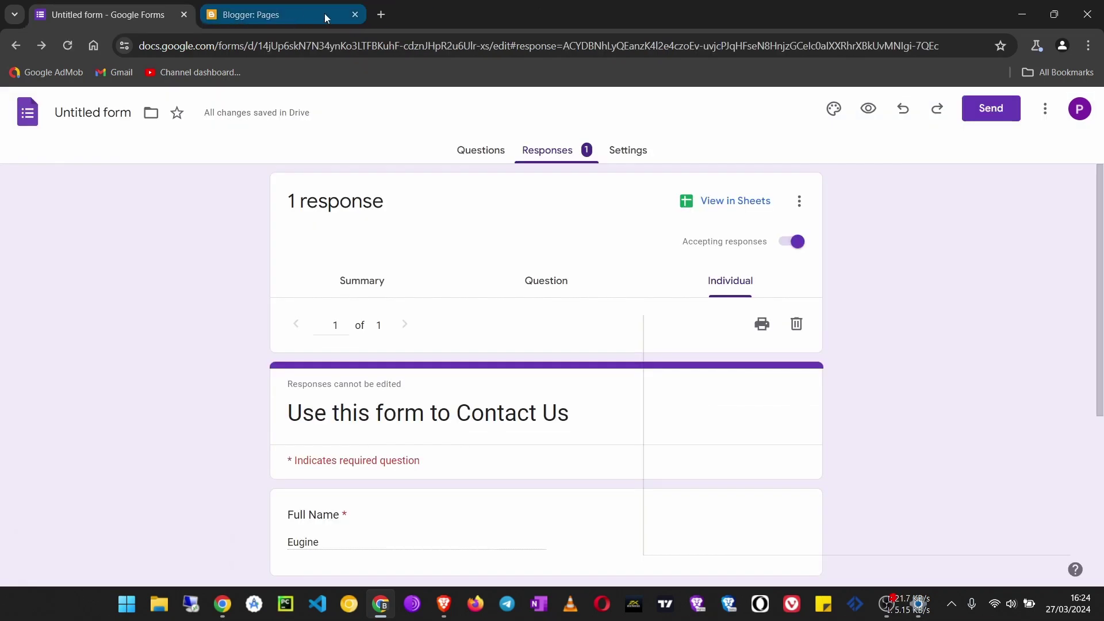
left_click(355, 15)
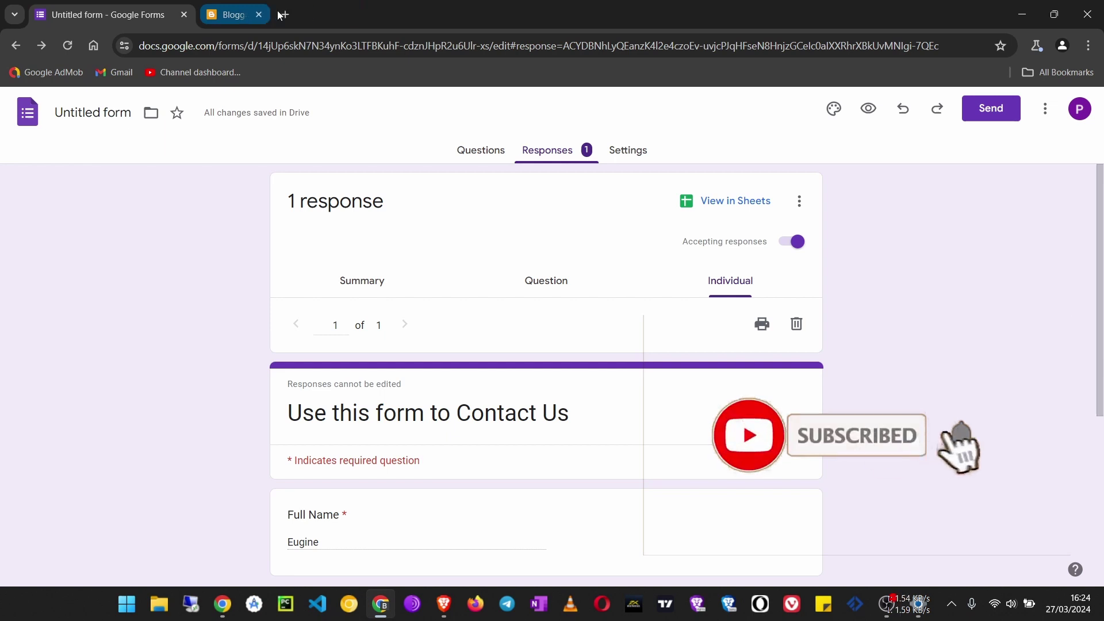
left_click(1087, 14)
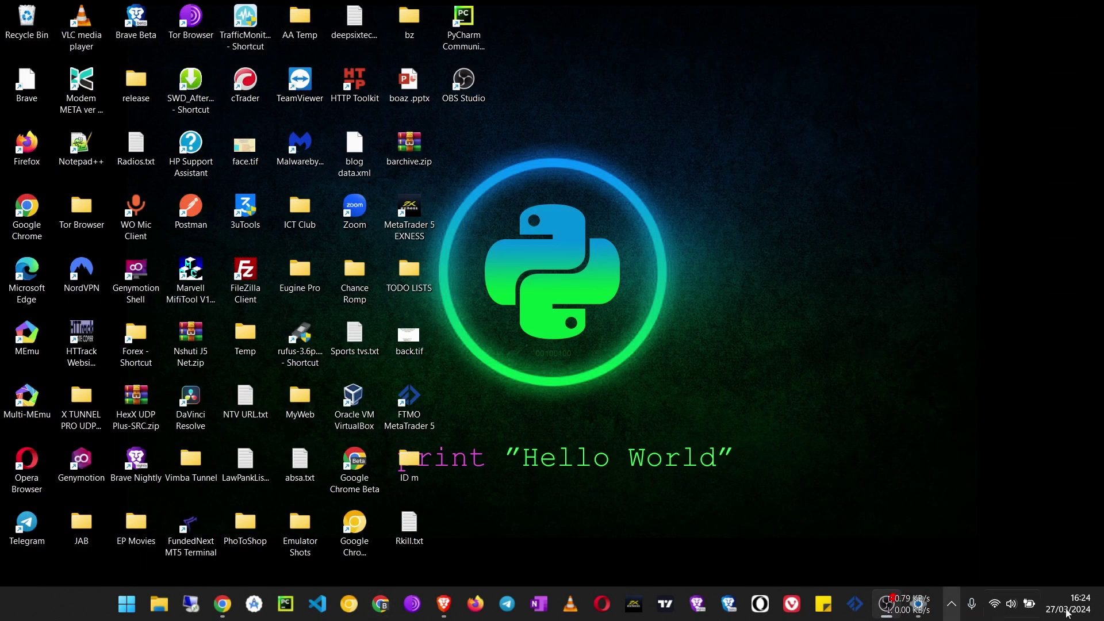